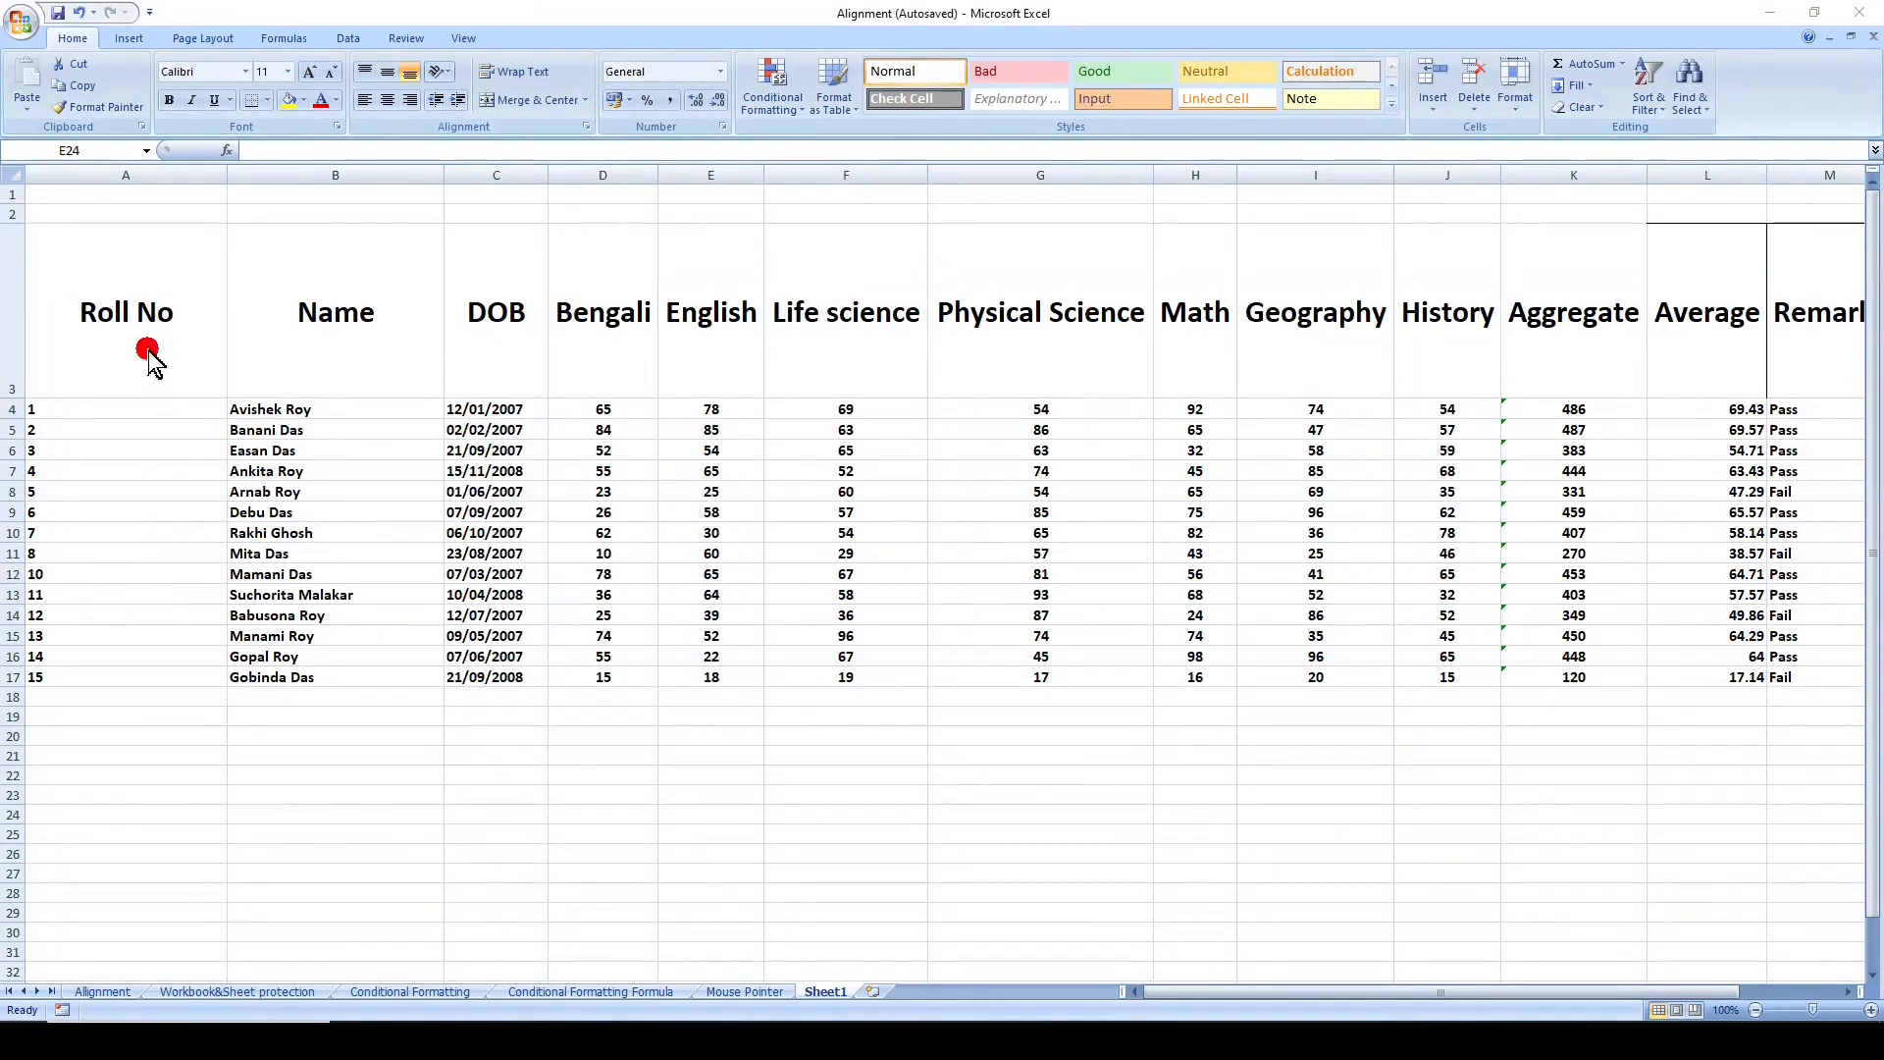
click(349, 349)
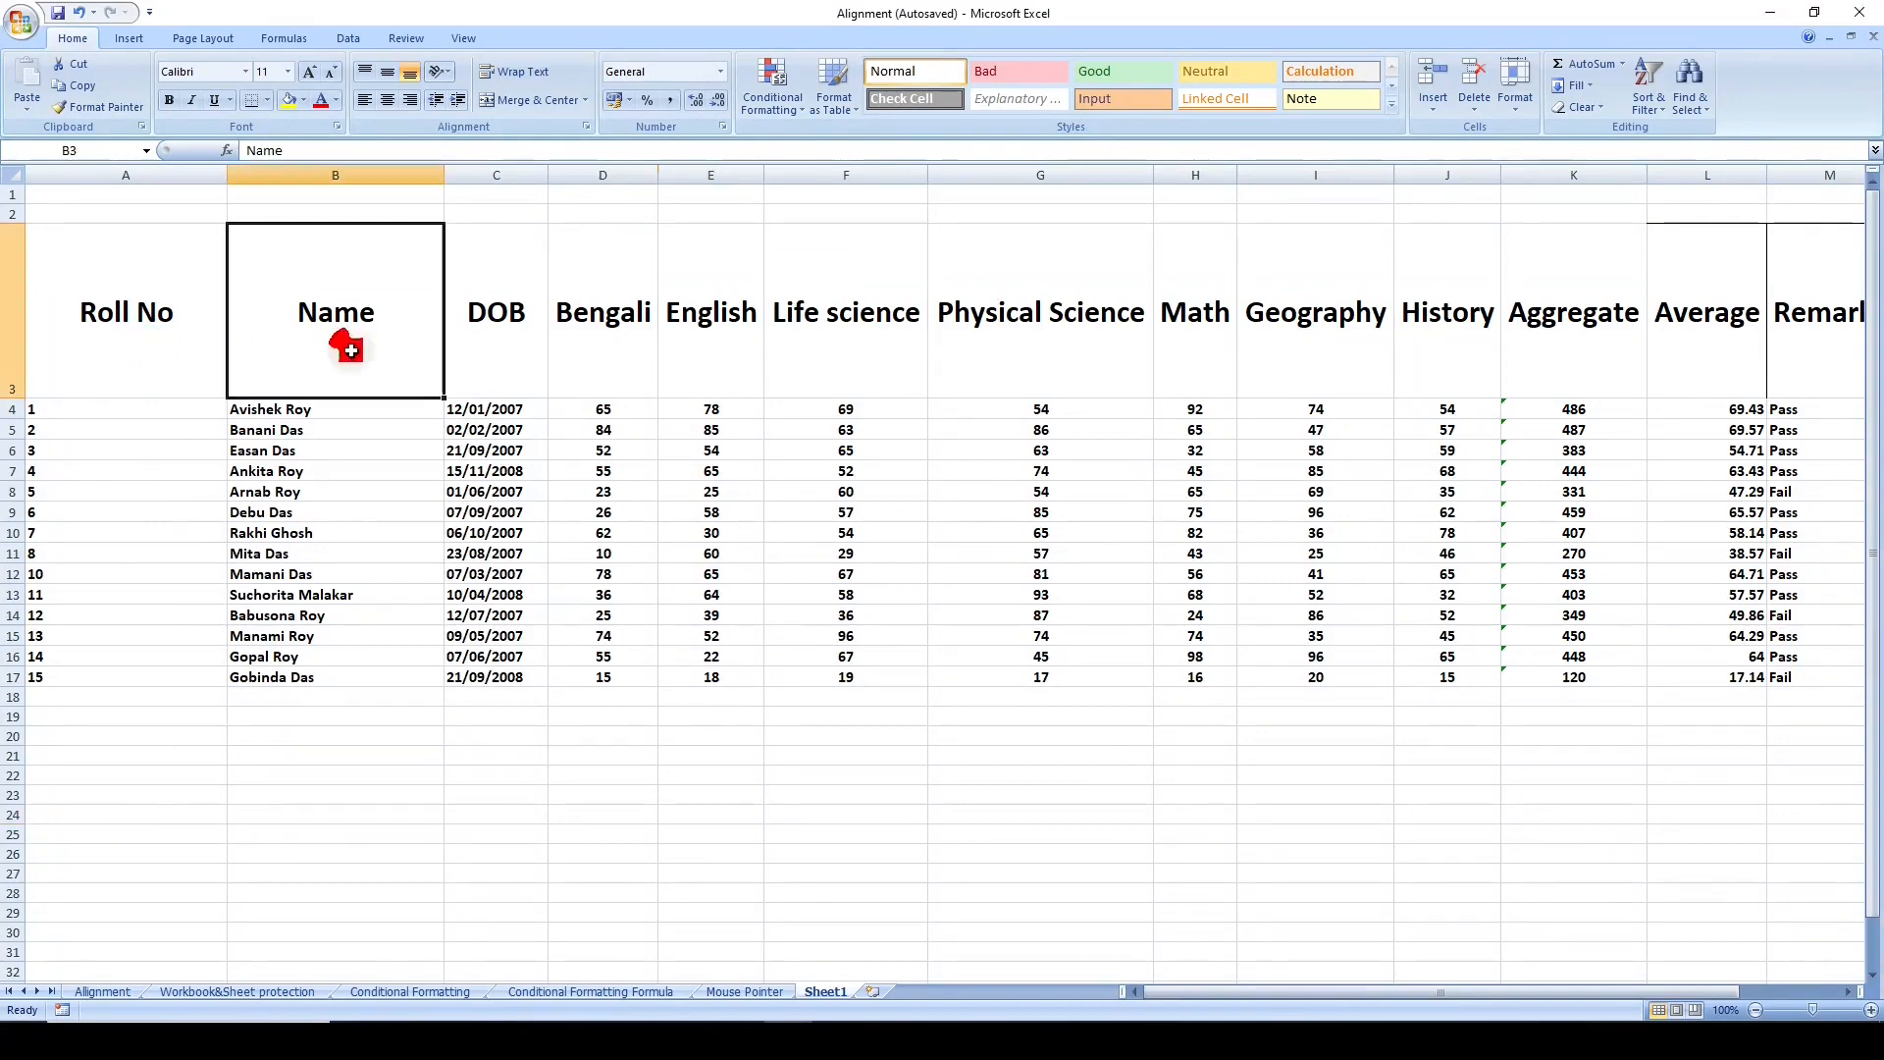
click(514, 346)
click(607, 345)
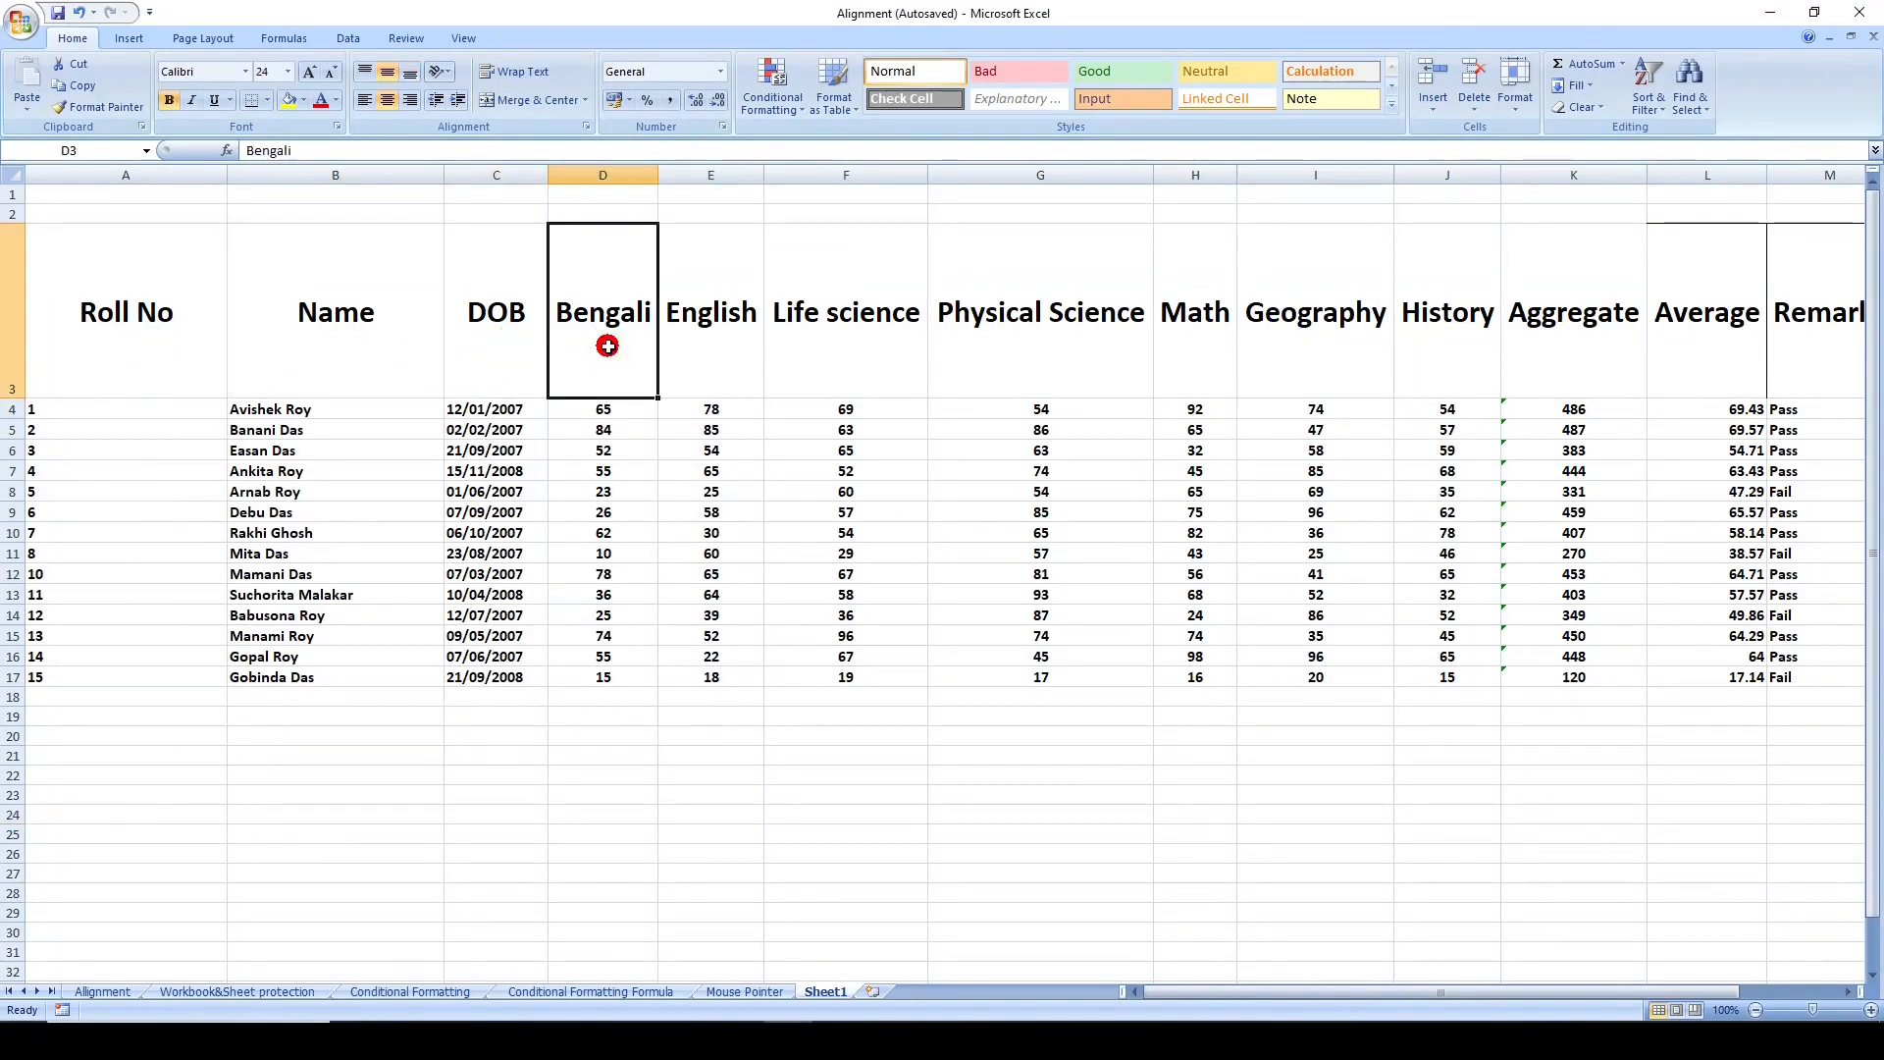
- Angle the Roll No header text counterclockwise and the Name header text clockwise in row 3
click(127, 373)
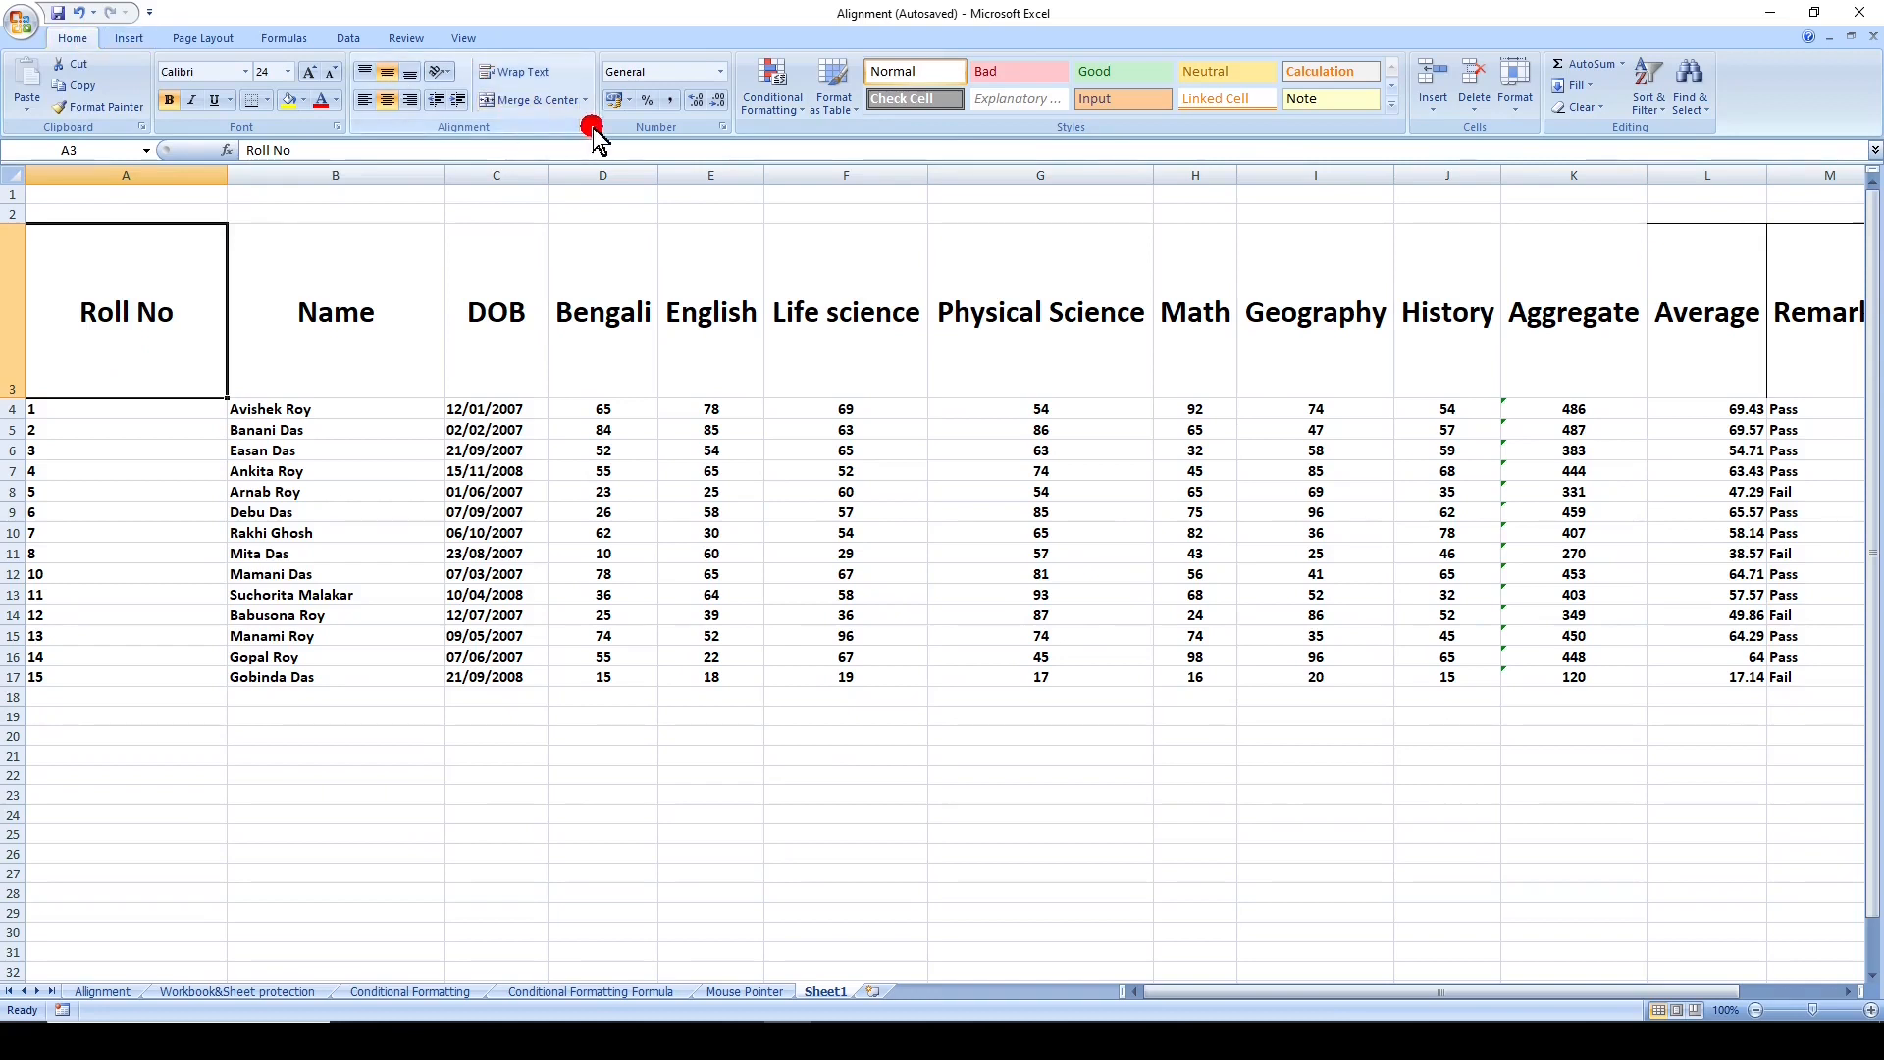
click(442, 78)
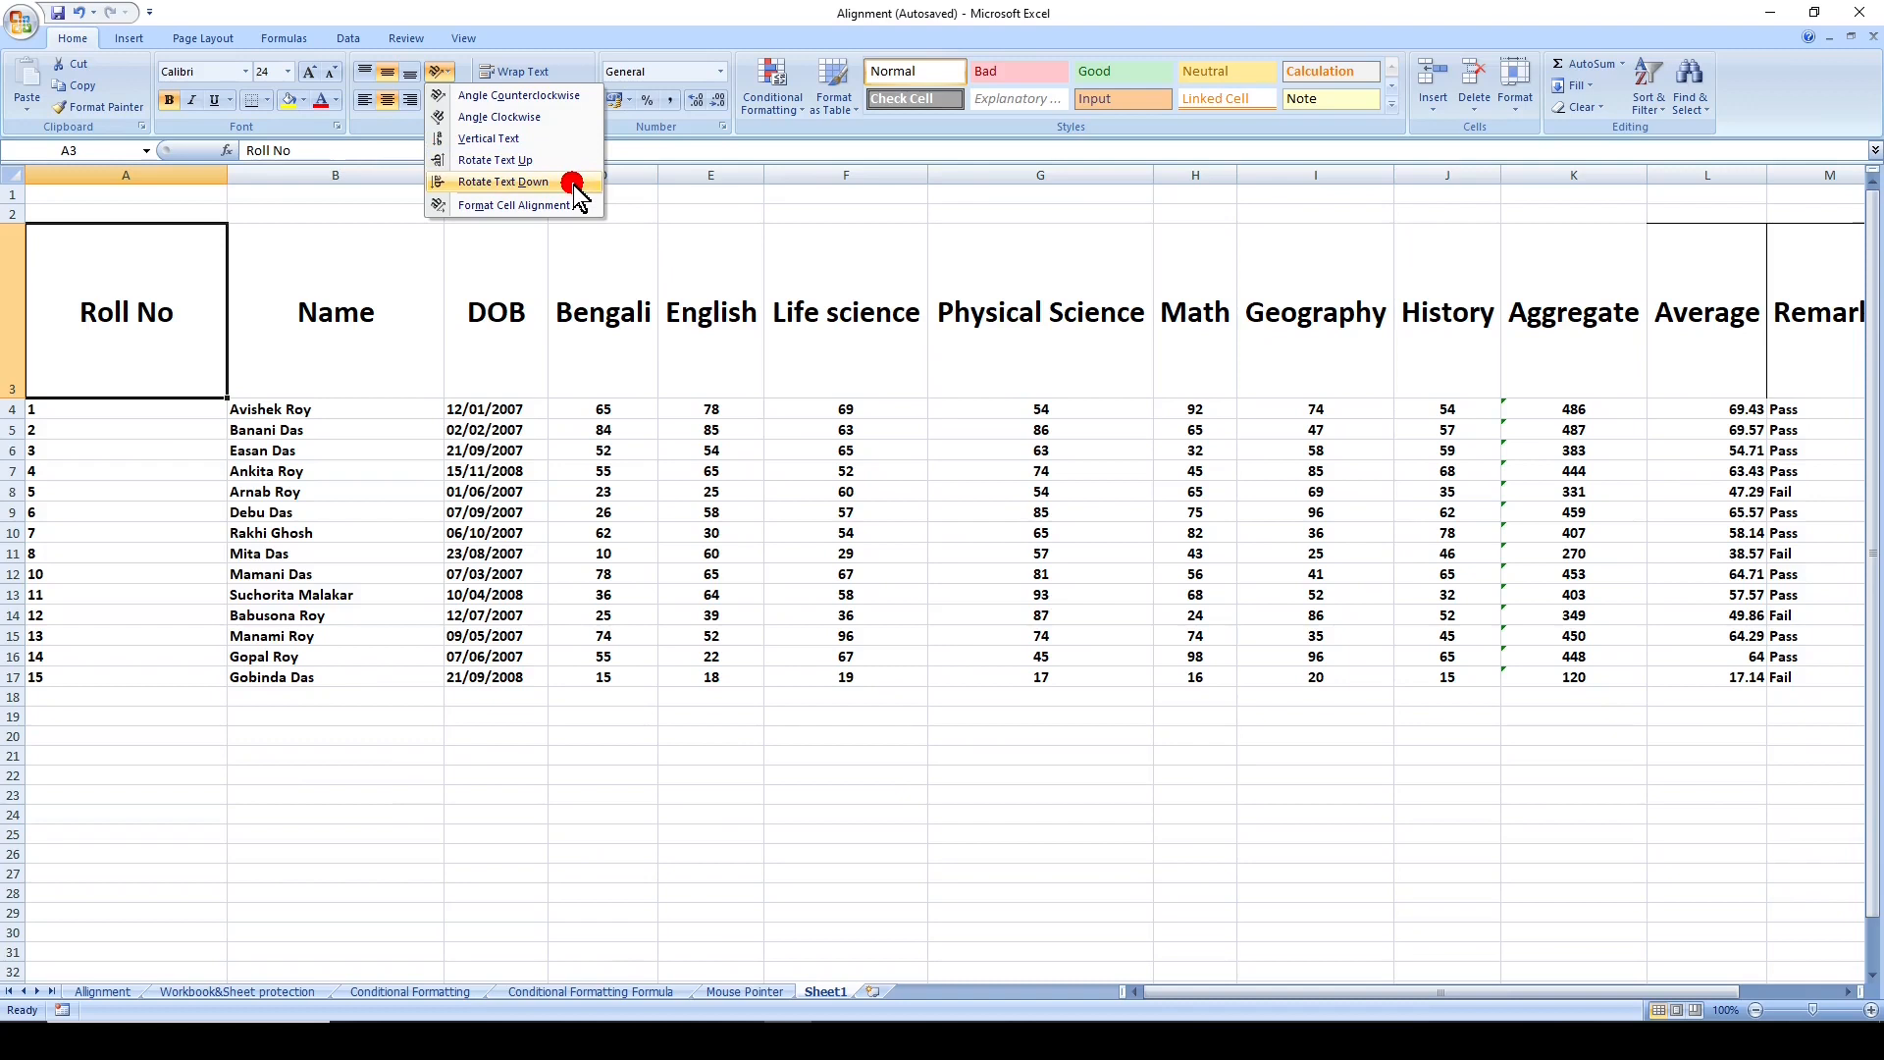
click(587, 98)
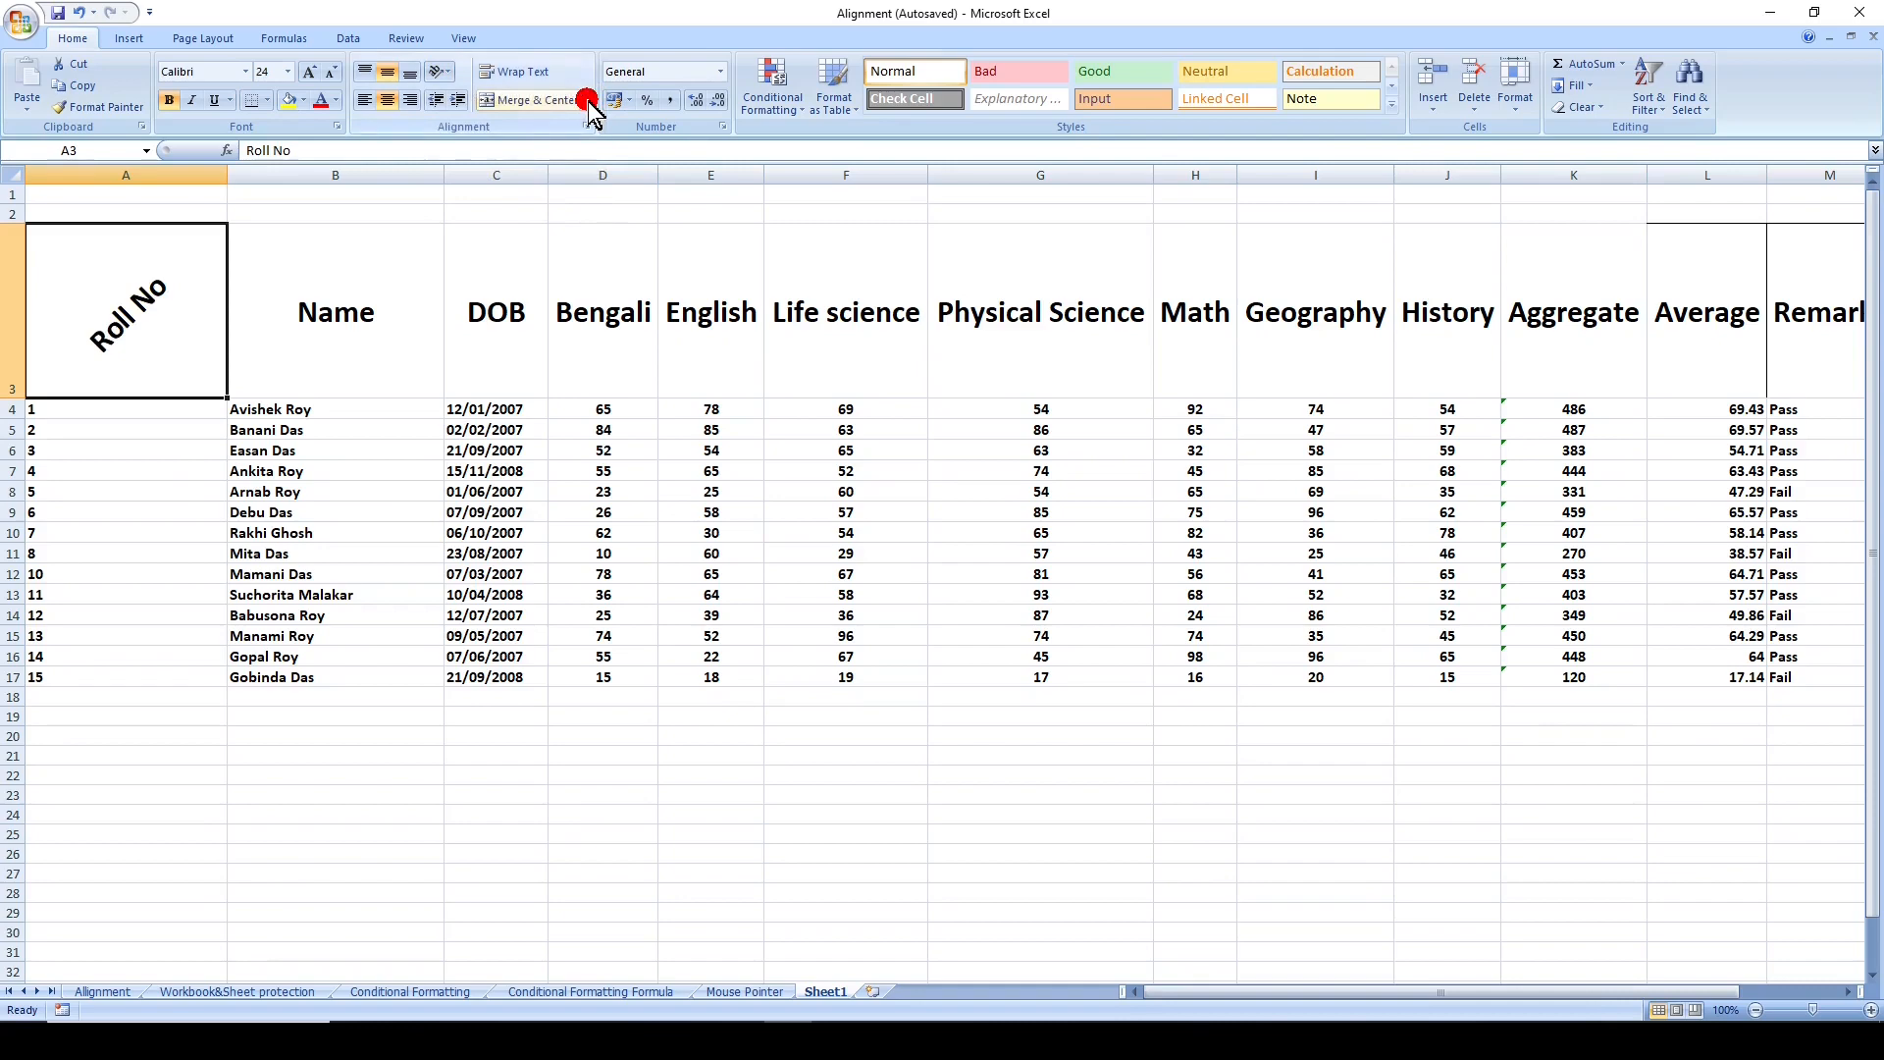
click(307, 352)
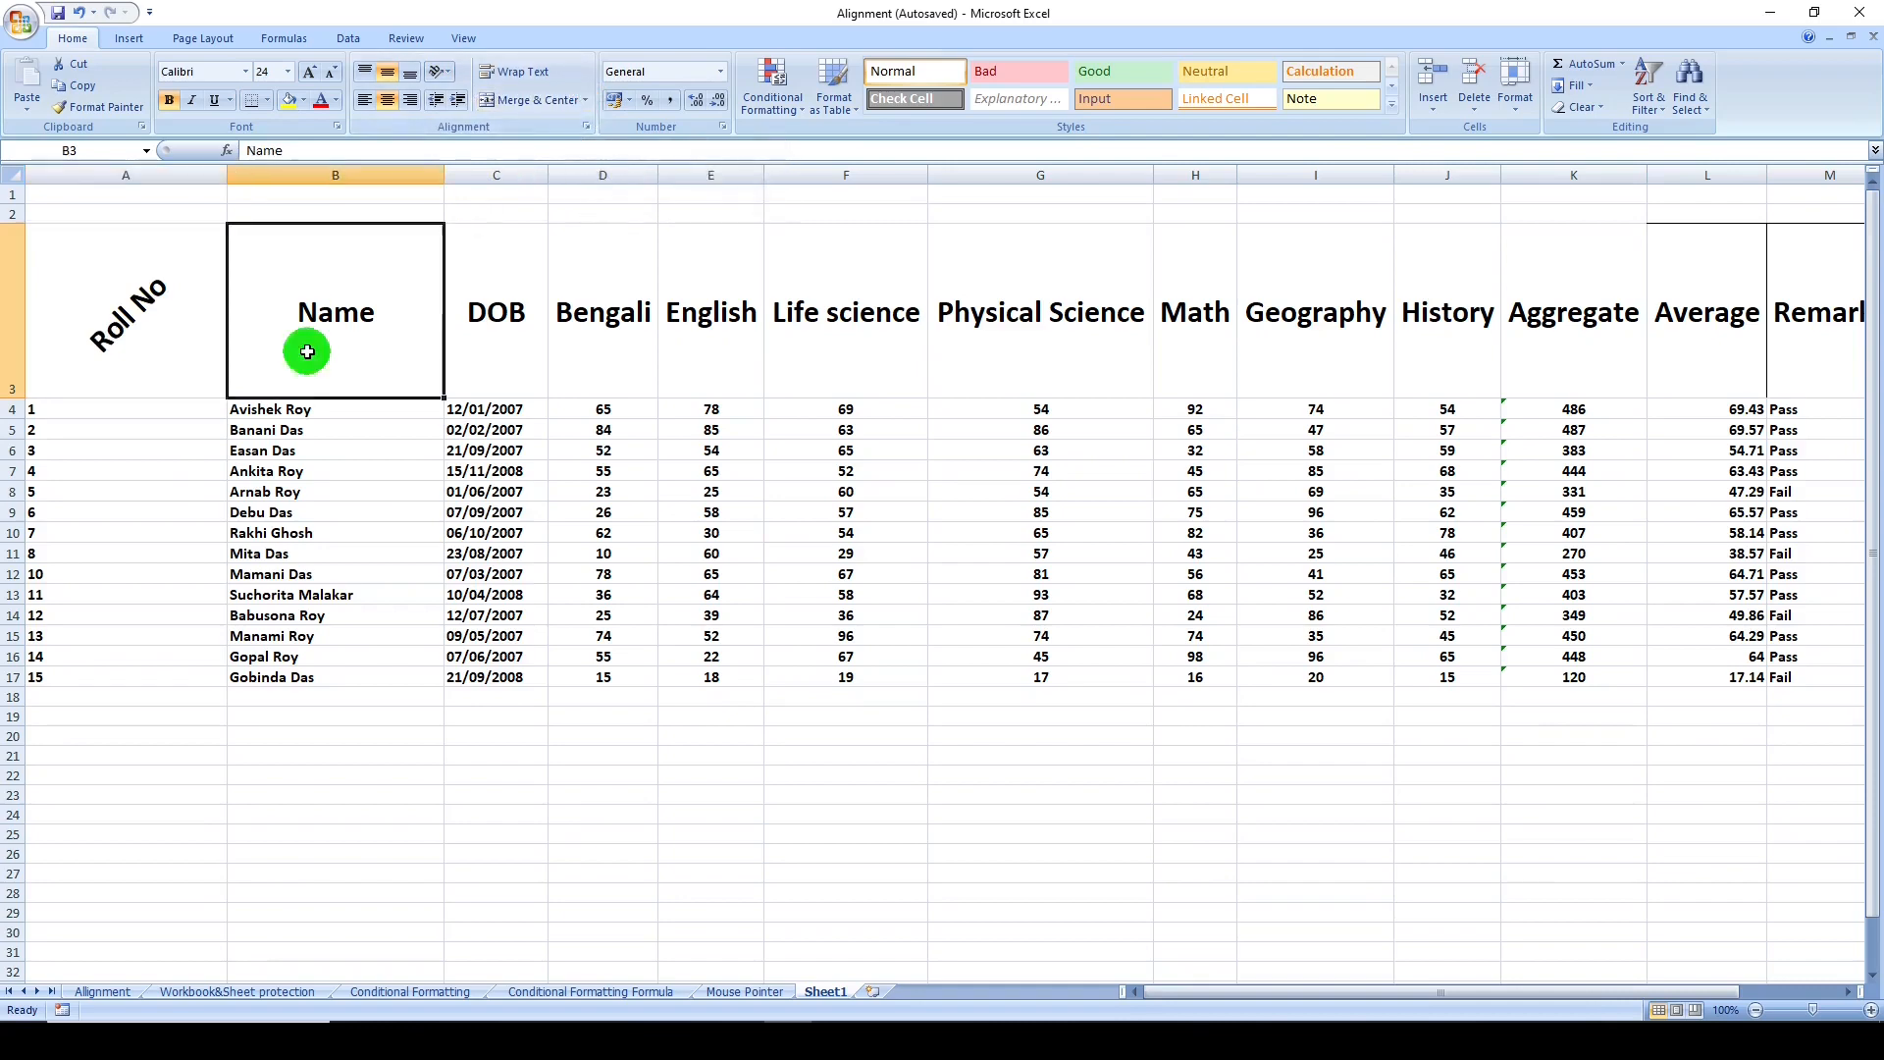
click(449, 72)
click(584, 119)
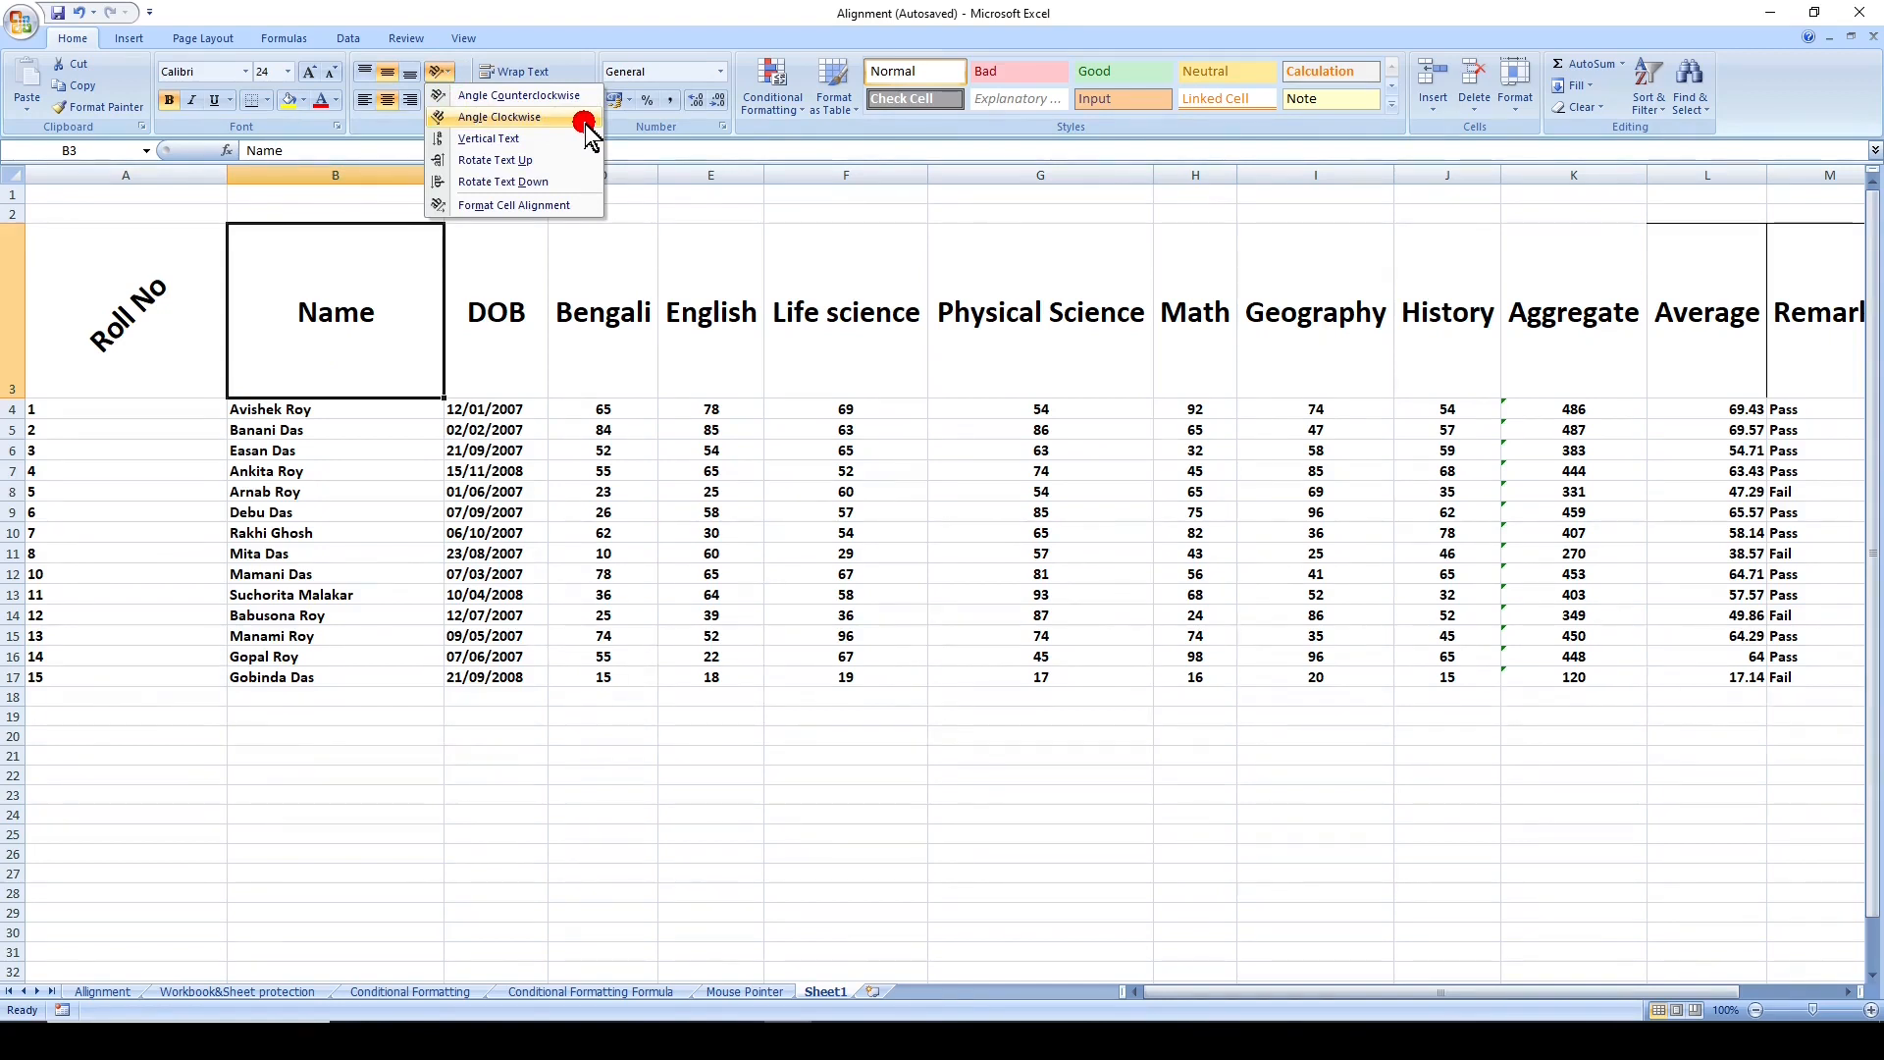
- Set the DOB header in C3 to vertical text and rotate the Bengali header text up in D3
click(500, 356)
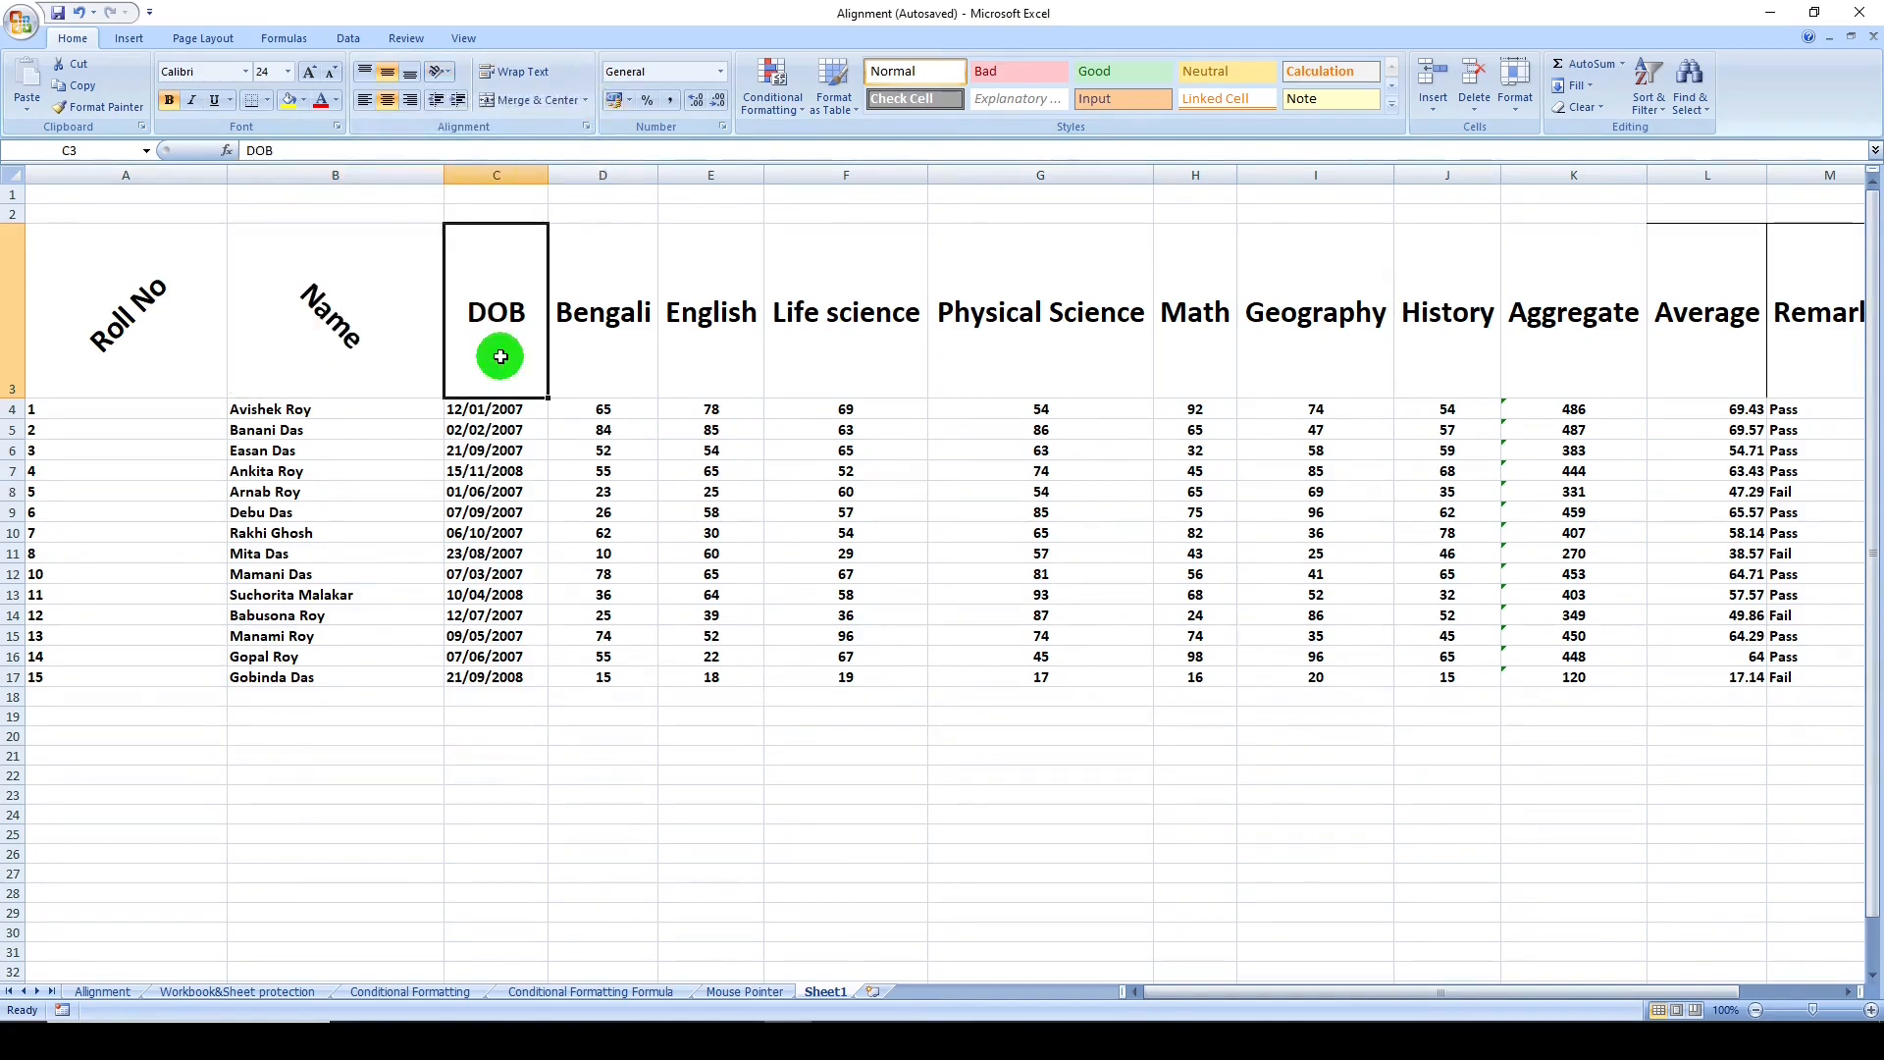
click(441, 72)
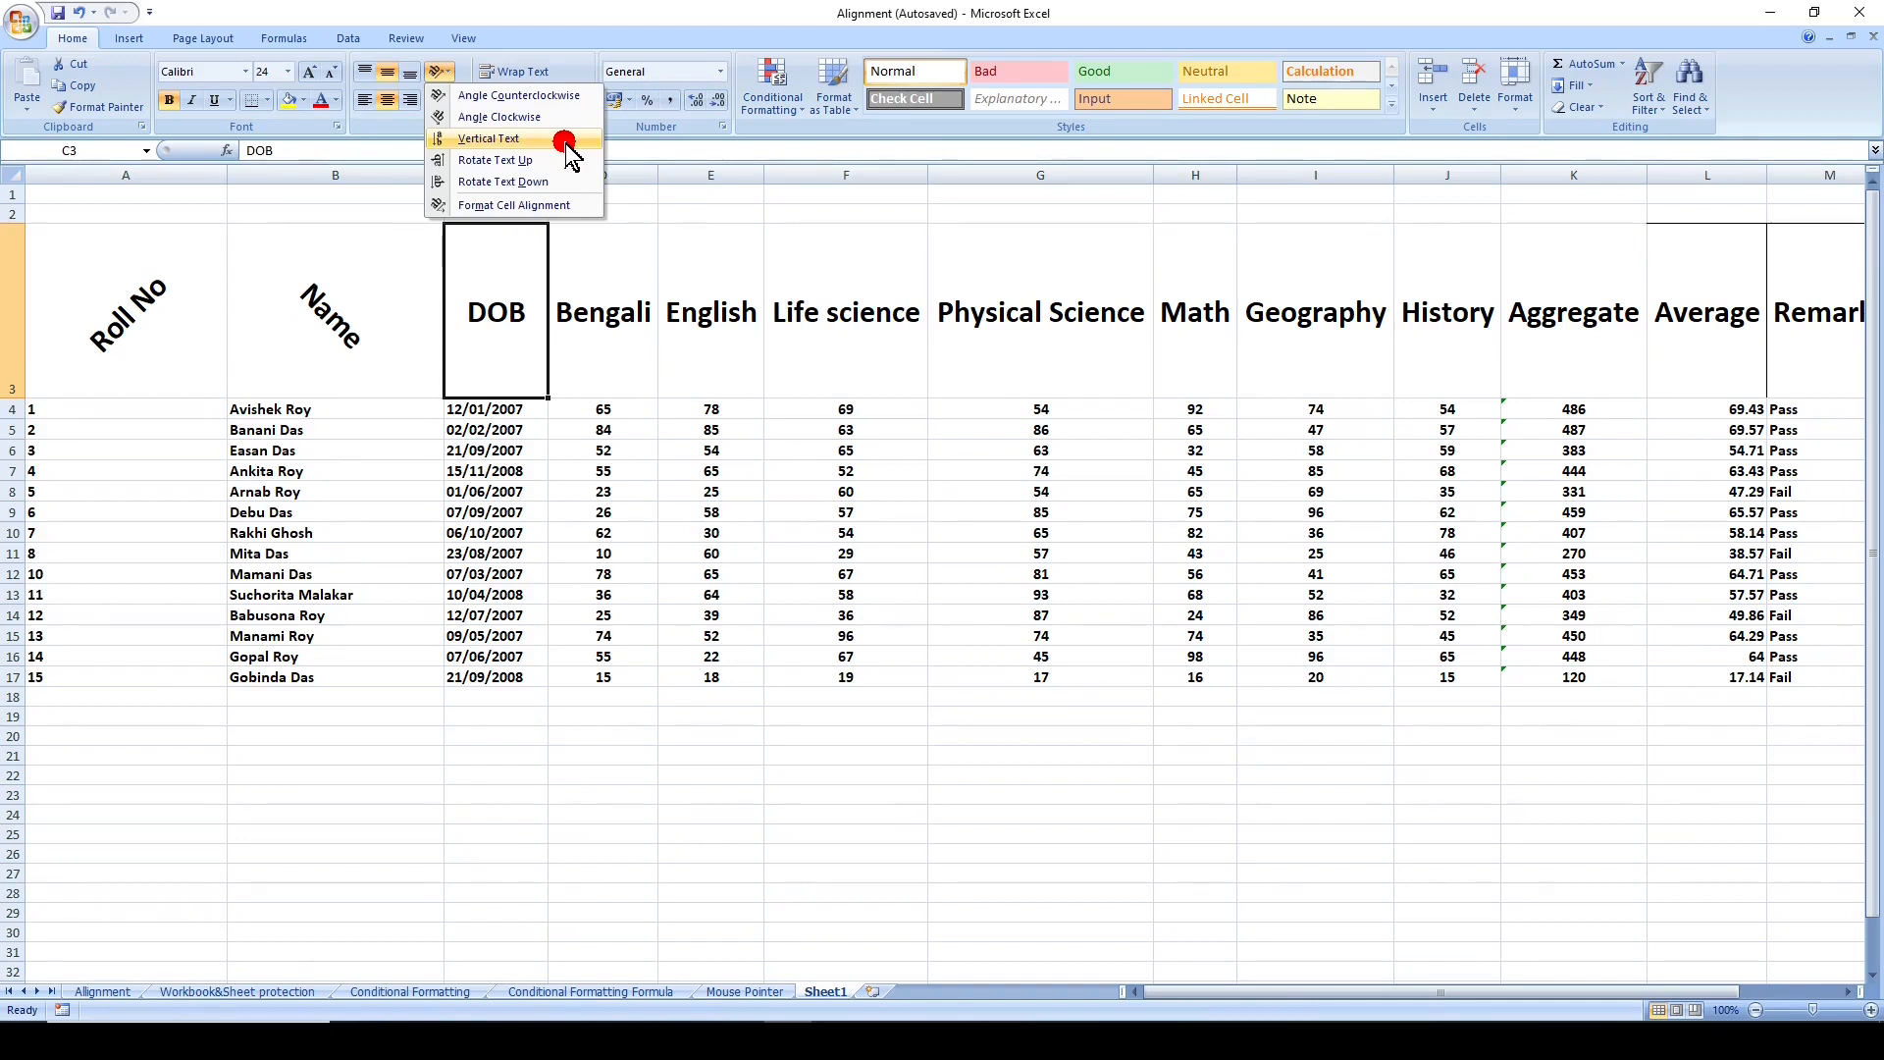
click(510, 138)
click(603, 356)
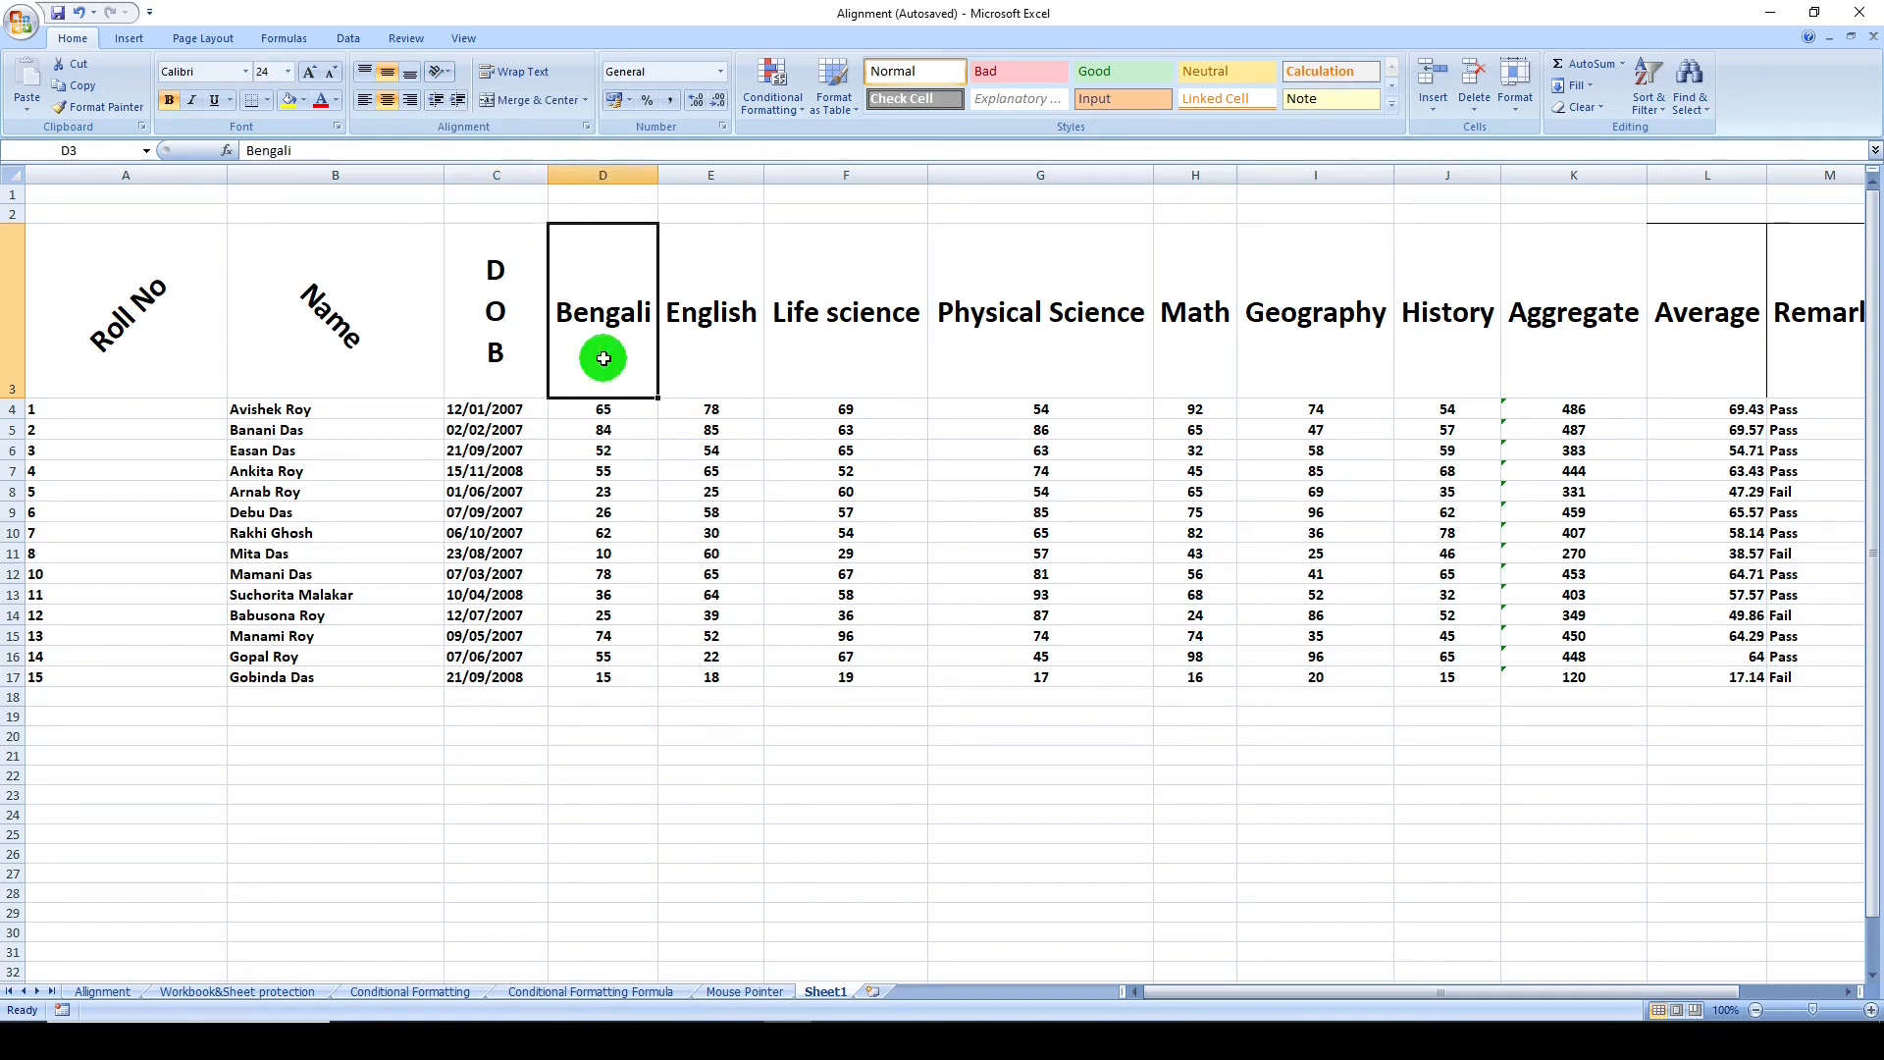
click(440, 71)
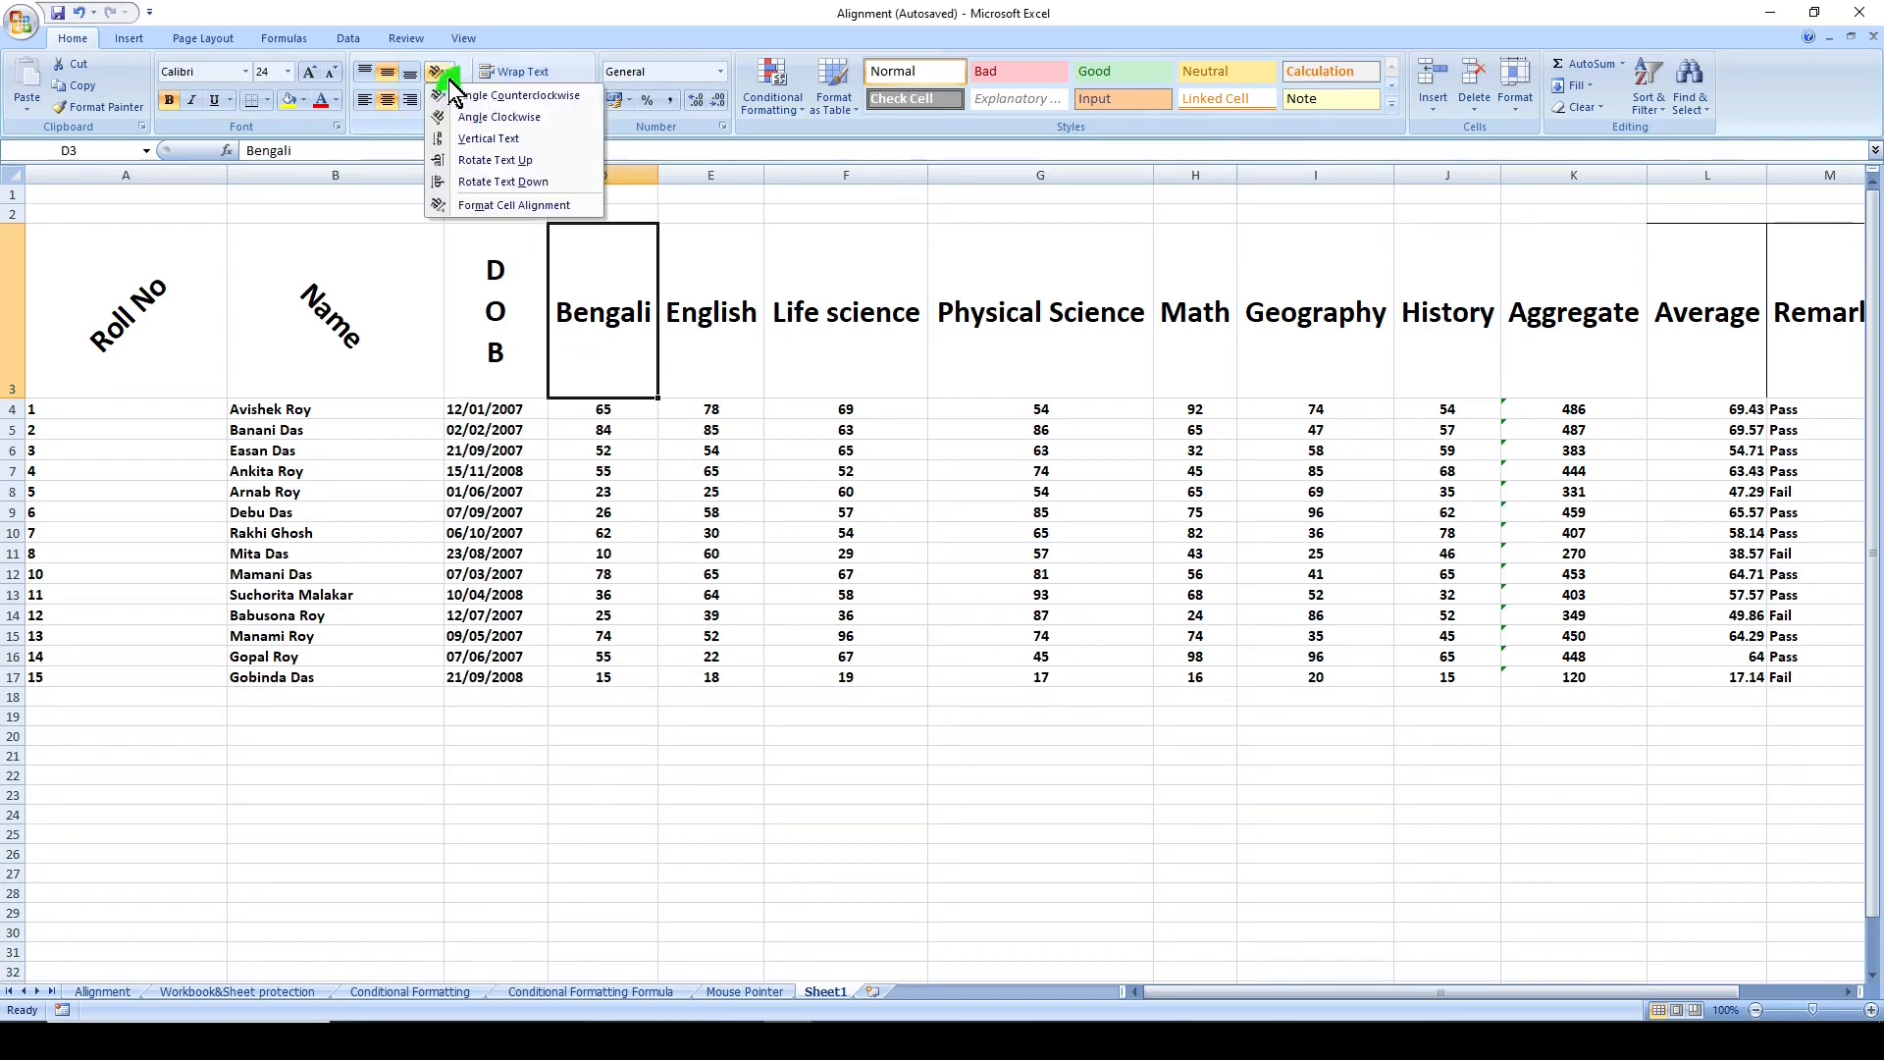
click(575, 165)
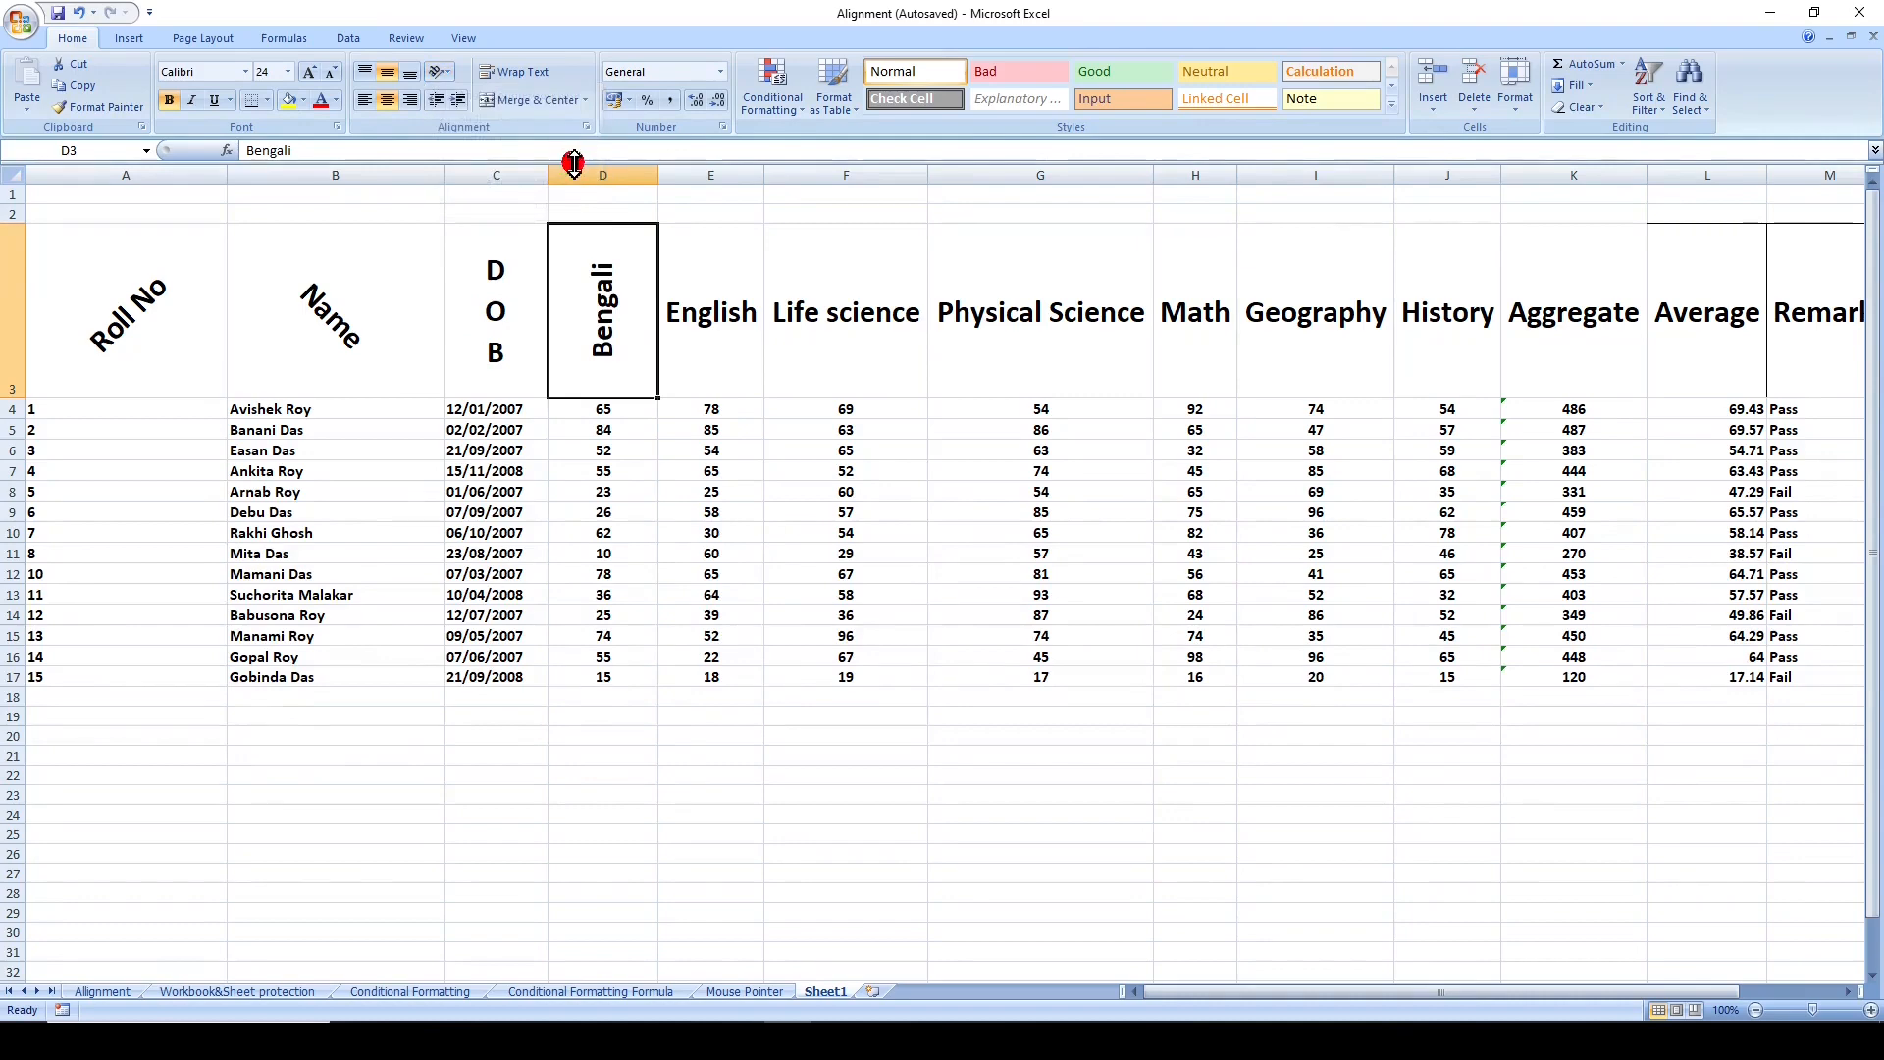
- Rotate the English header text in cell E3 down
click(713, 350)
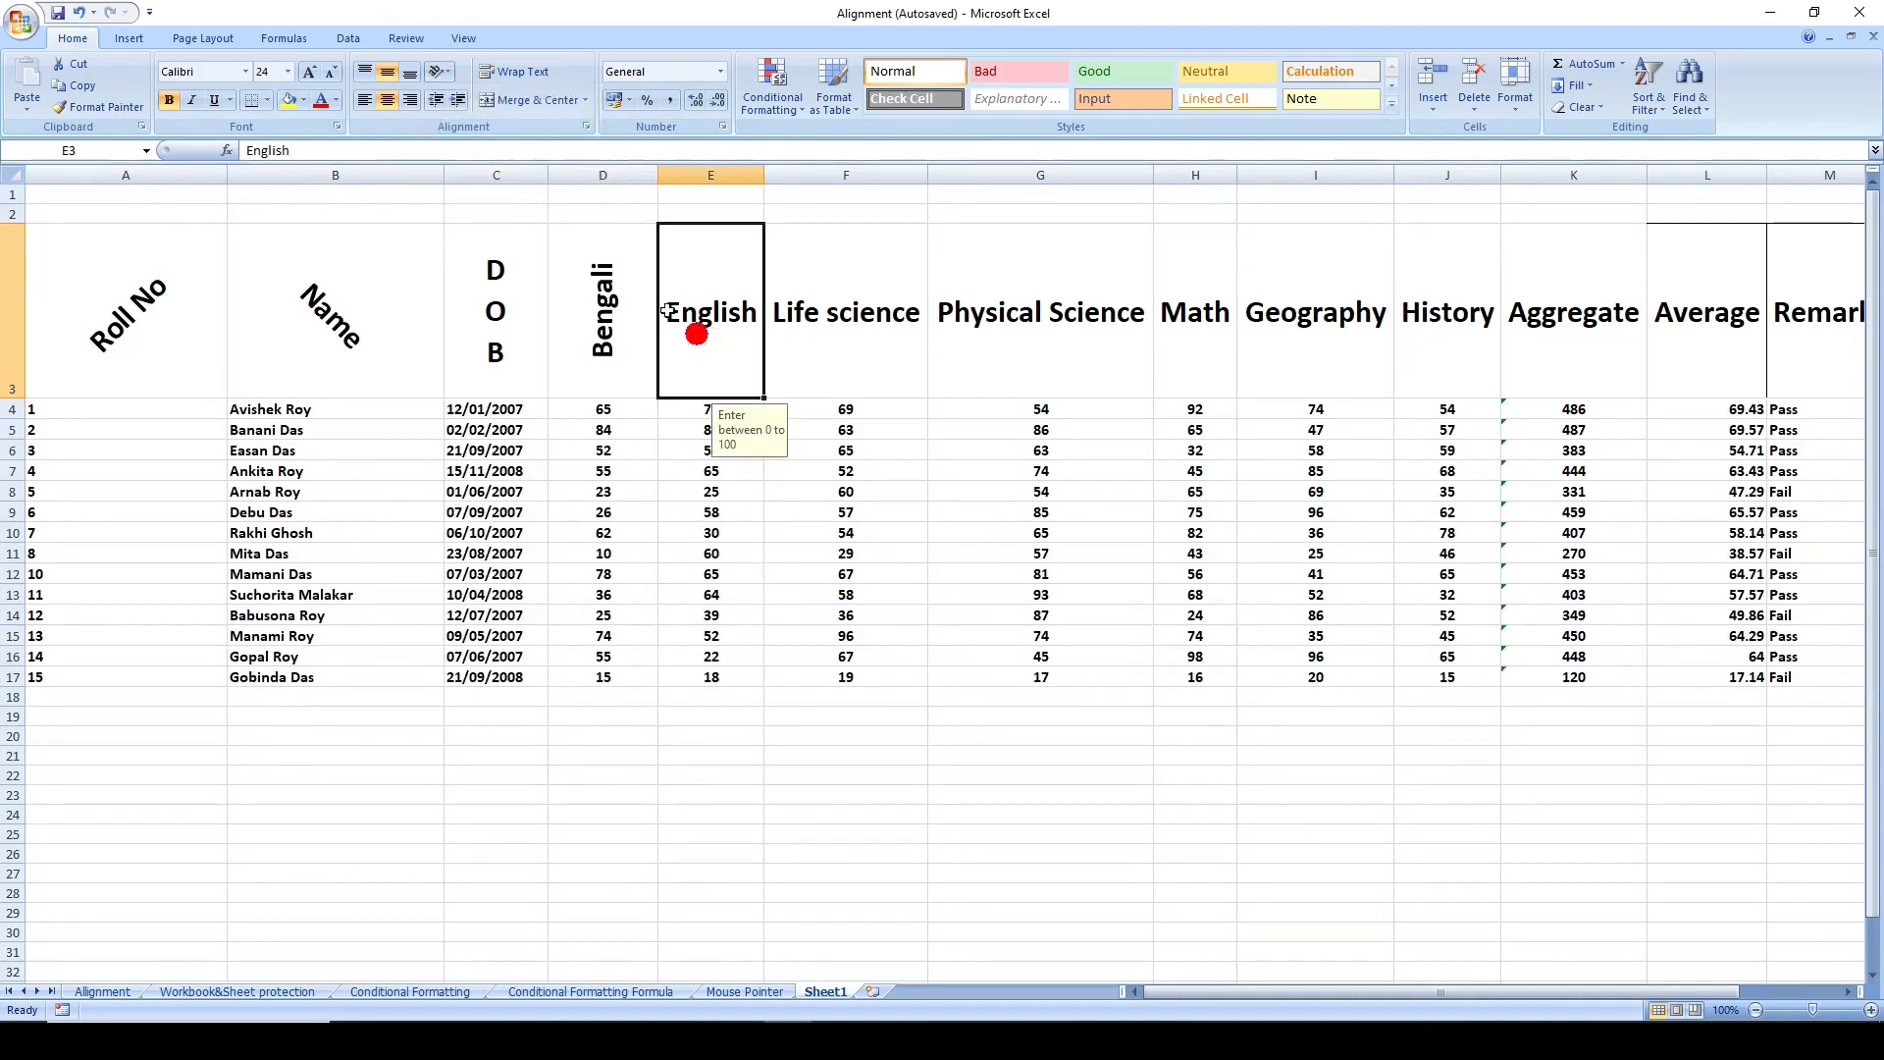
click(442, 74)
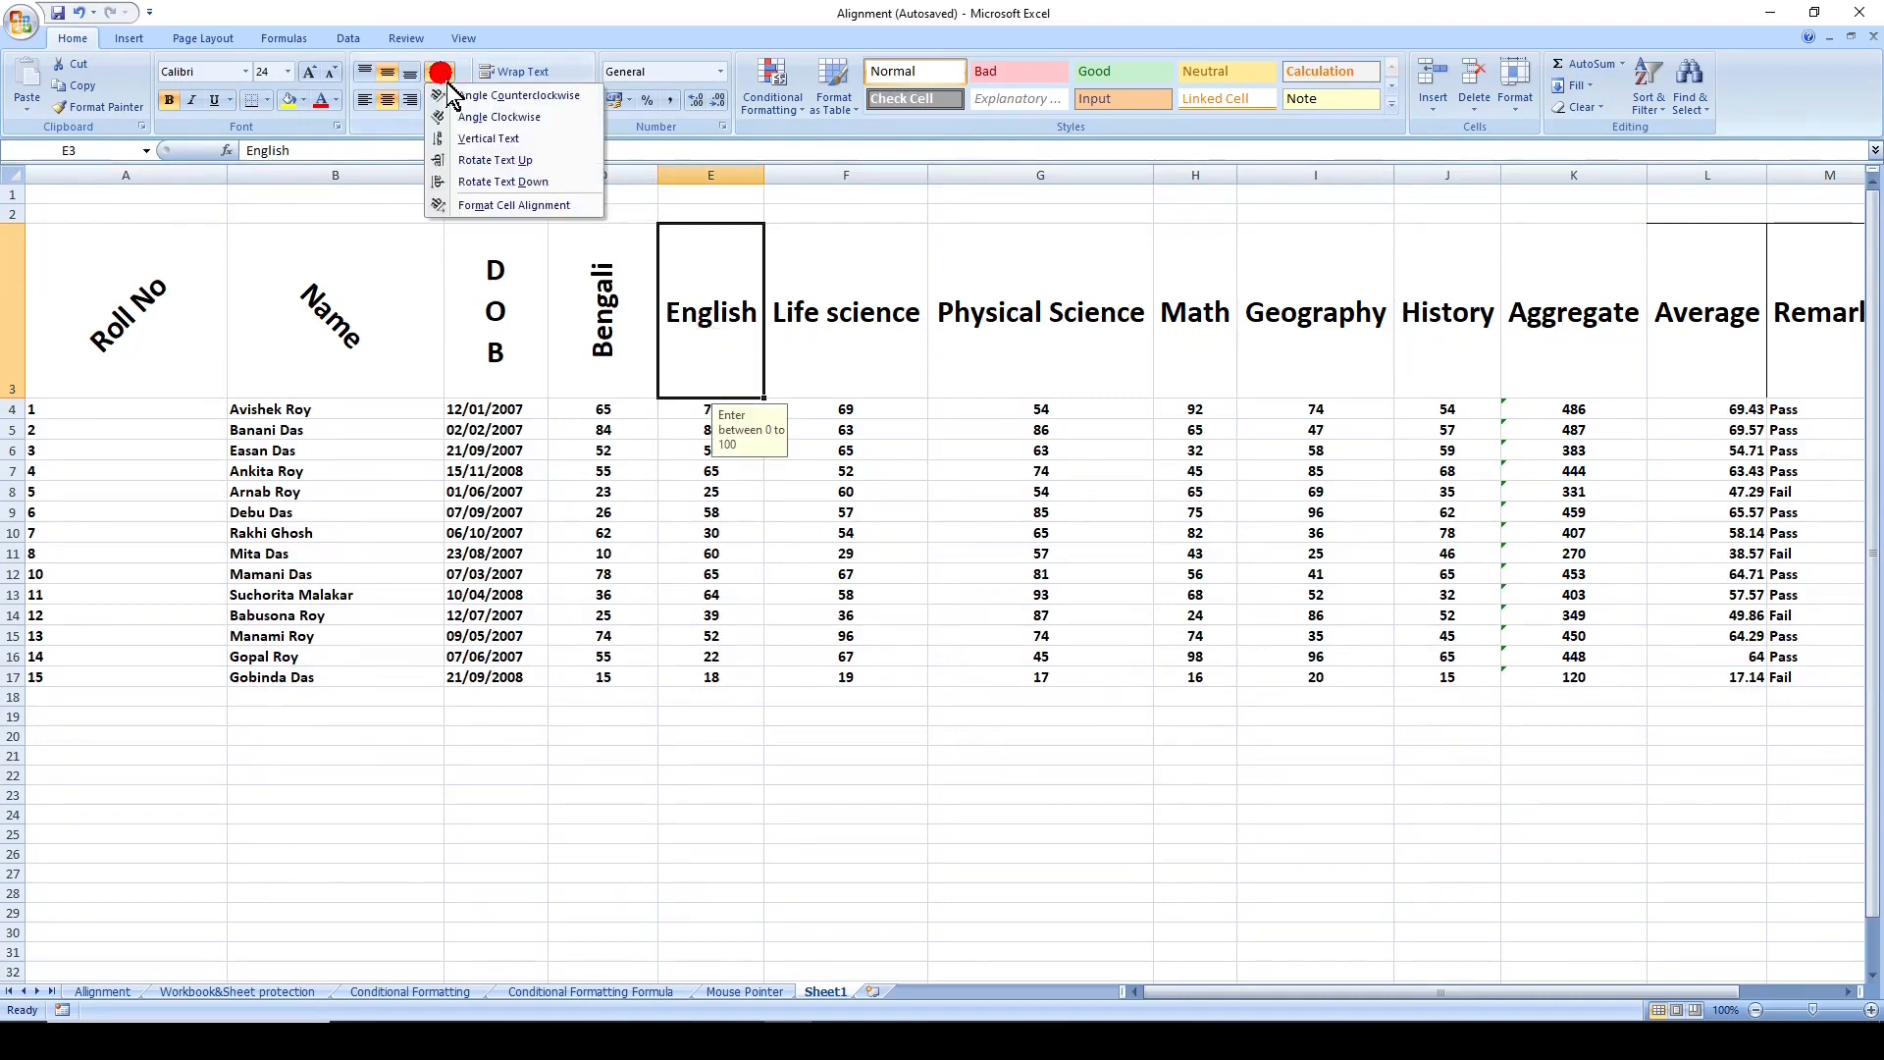
click(574, 187)
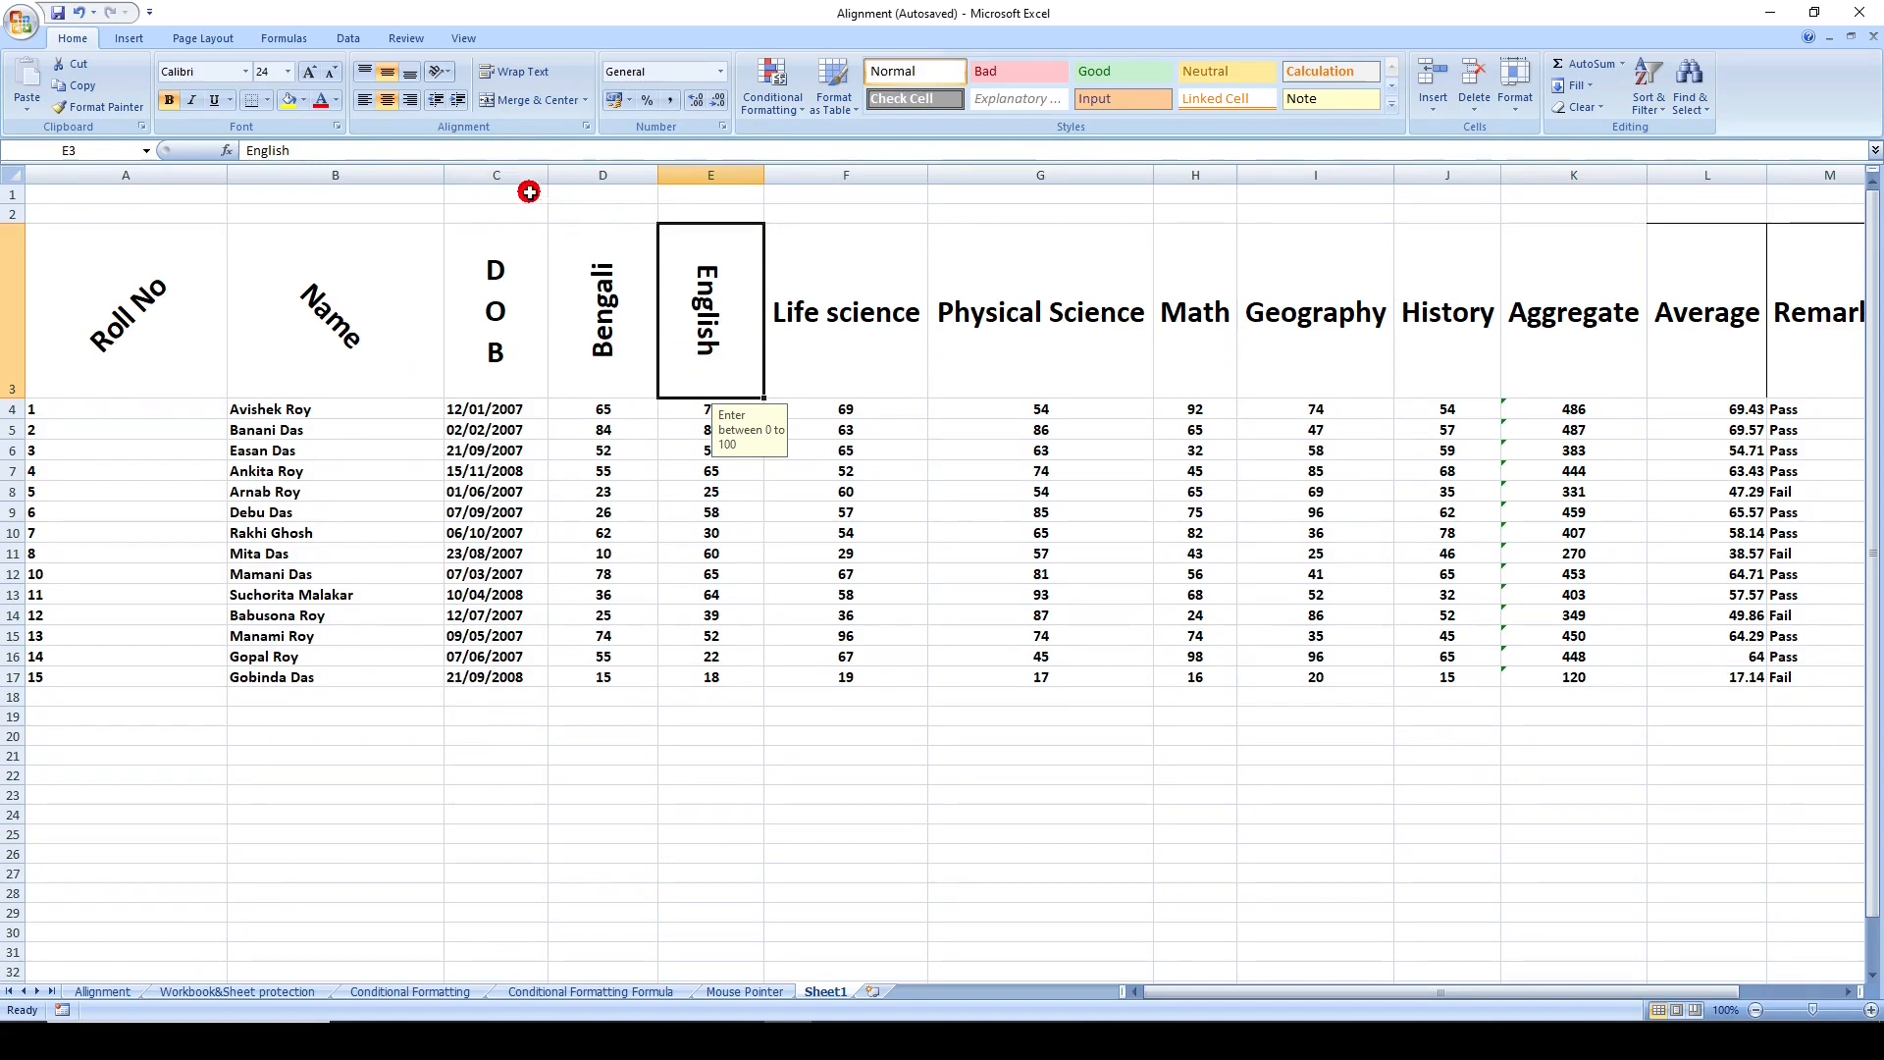
- Set the English header's text orientation to 45 degrees in the Format Cells alignment settings
click(443, 75)
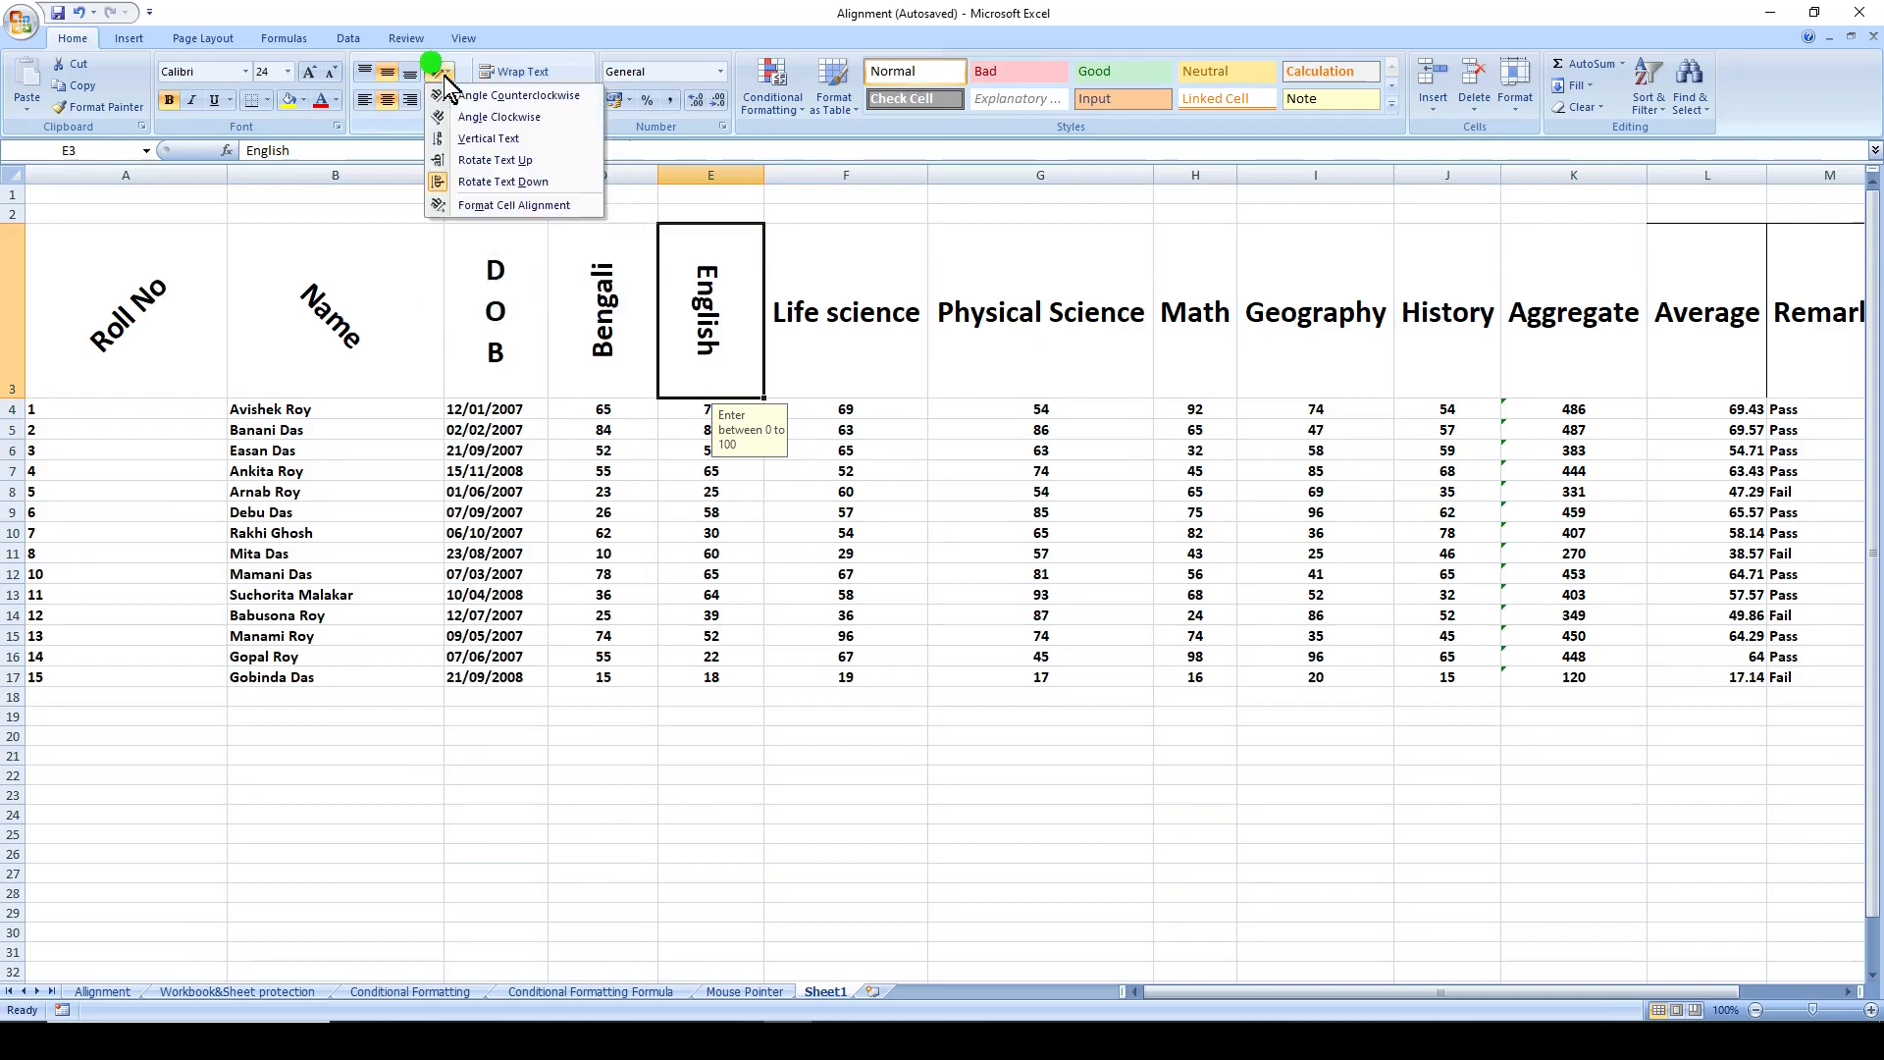
click(590, 208)
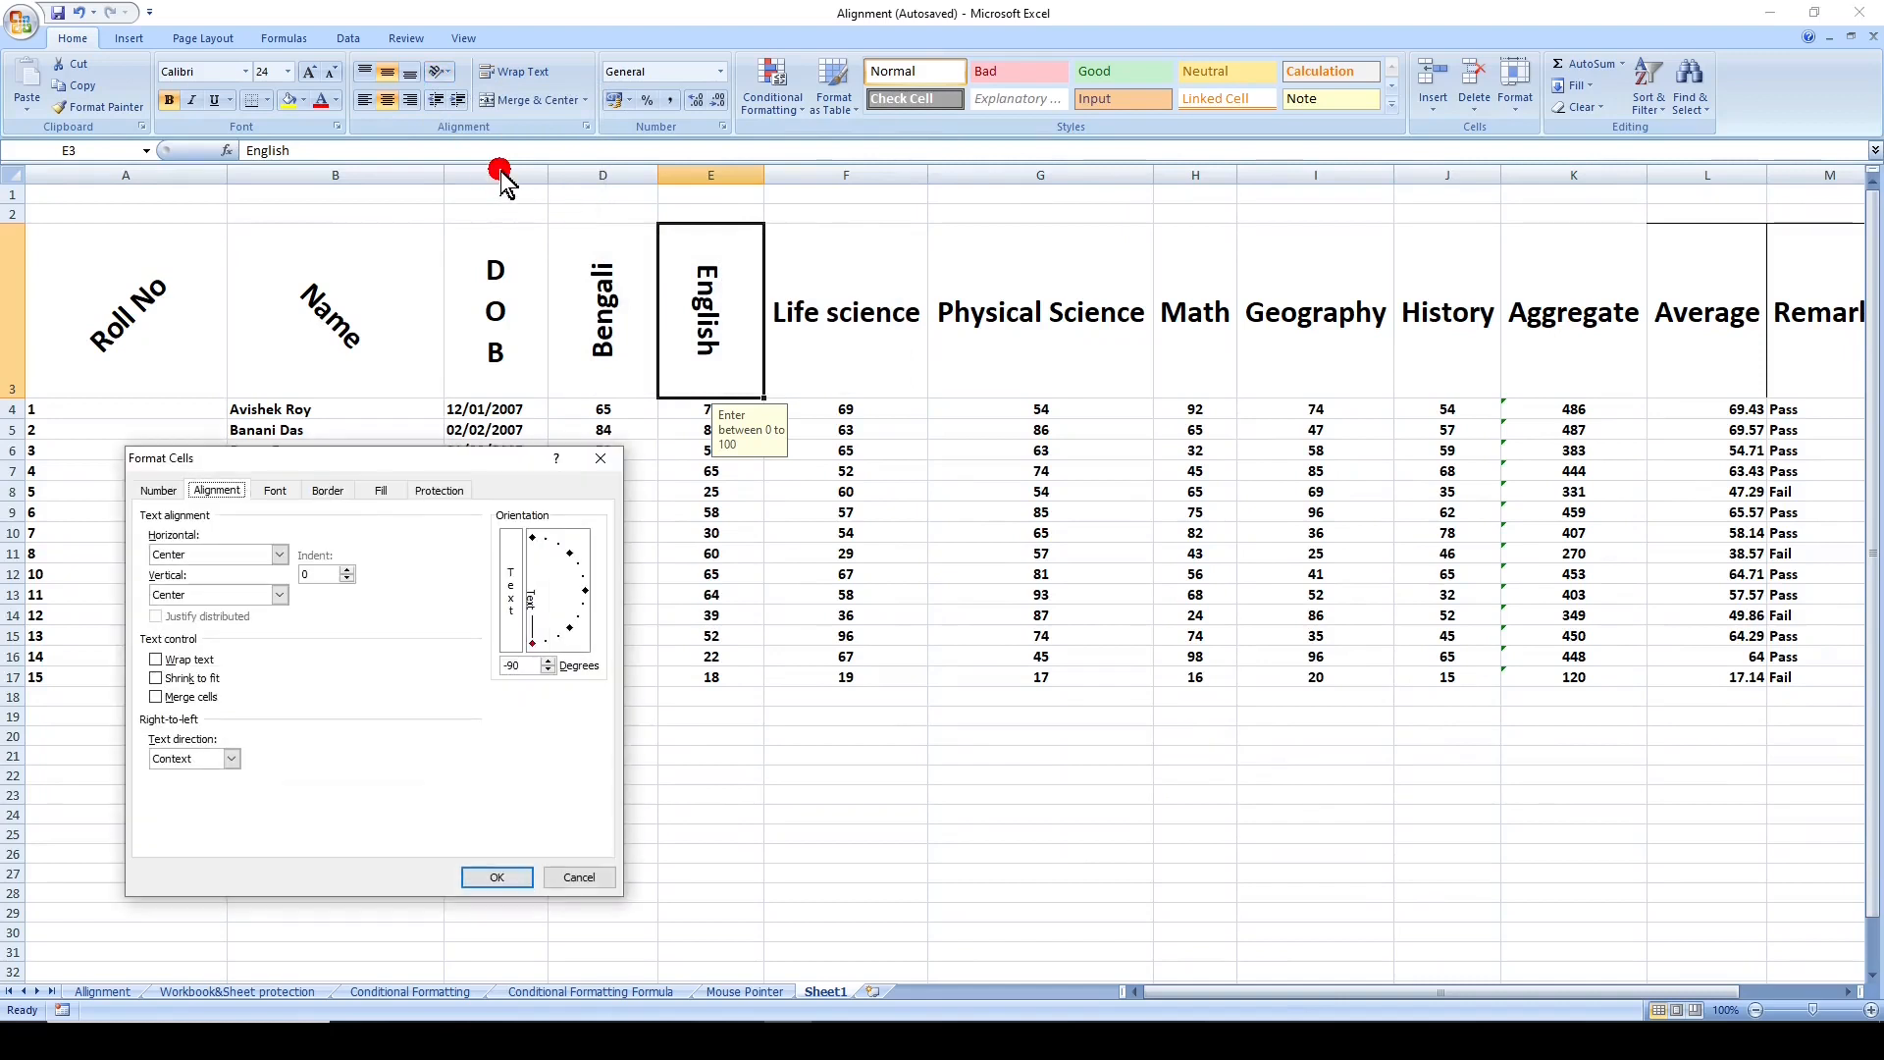
drag(376, 461, 676, 452)
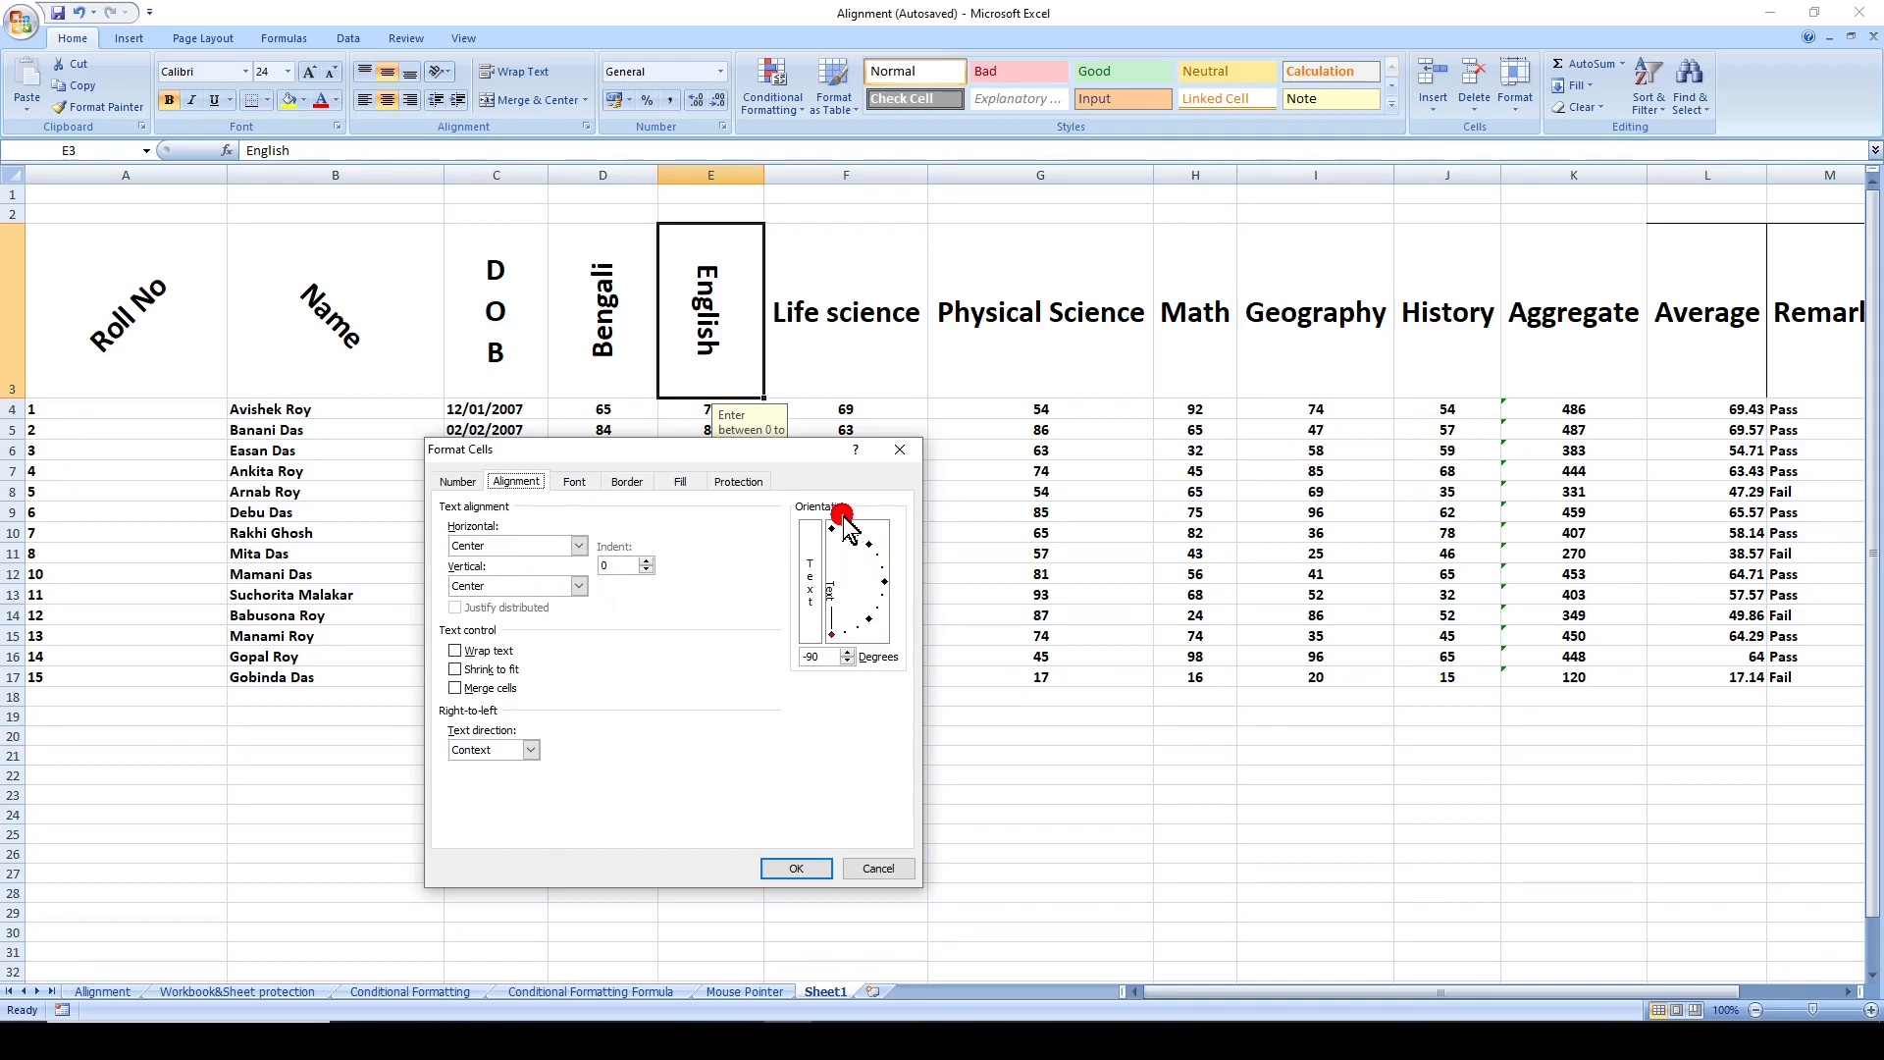
click(836, 636)
mouse_move(836, 640)
mouse_down()
mouse_move(888, 581)
mouse_move(874, 555)
mouse_up()
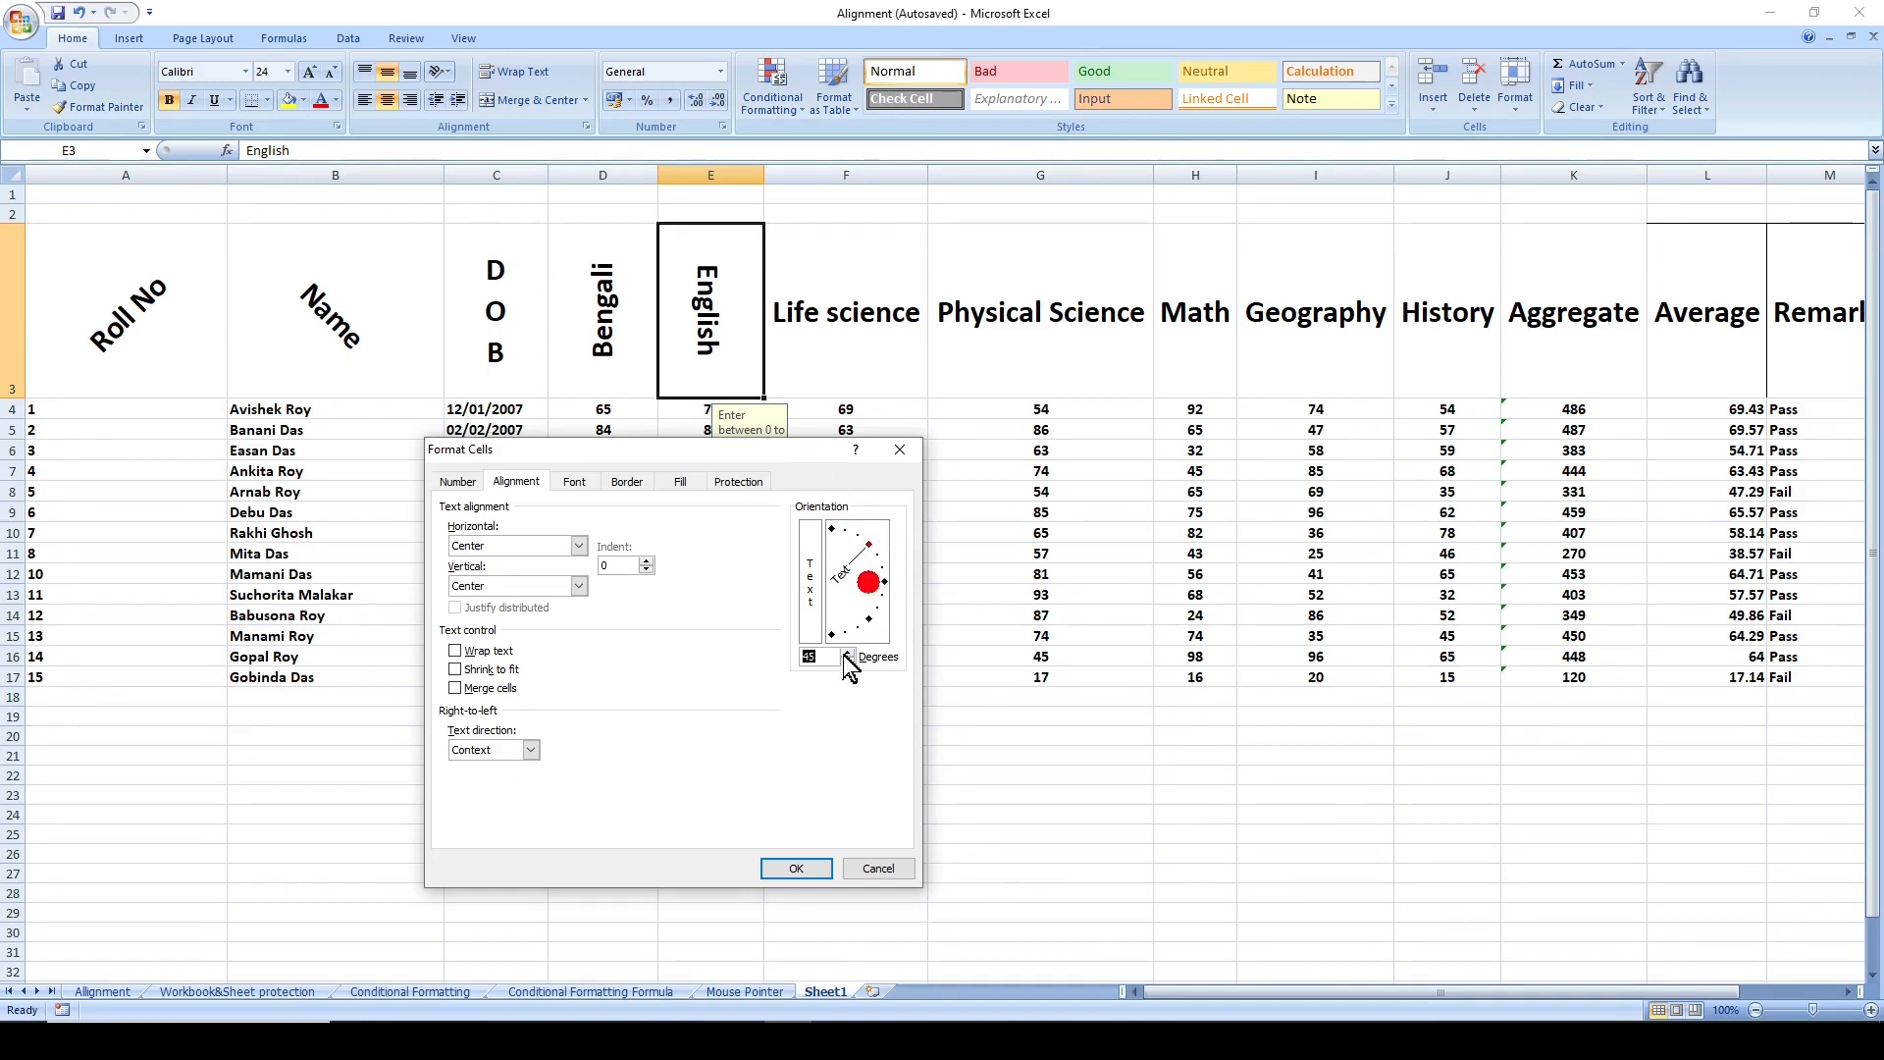
click(782, 876)
click(797, 870)
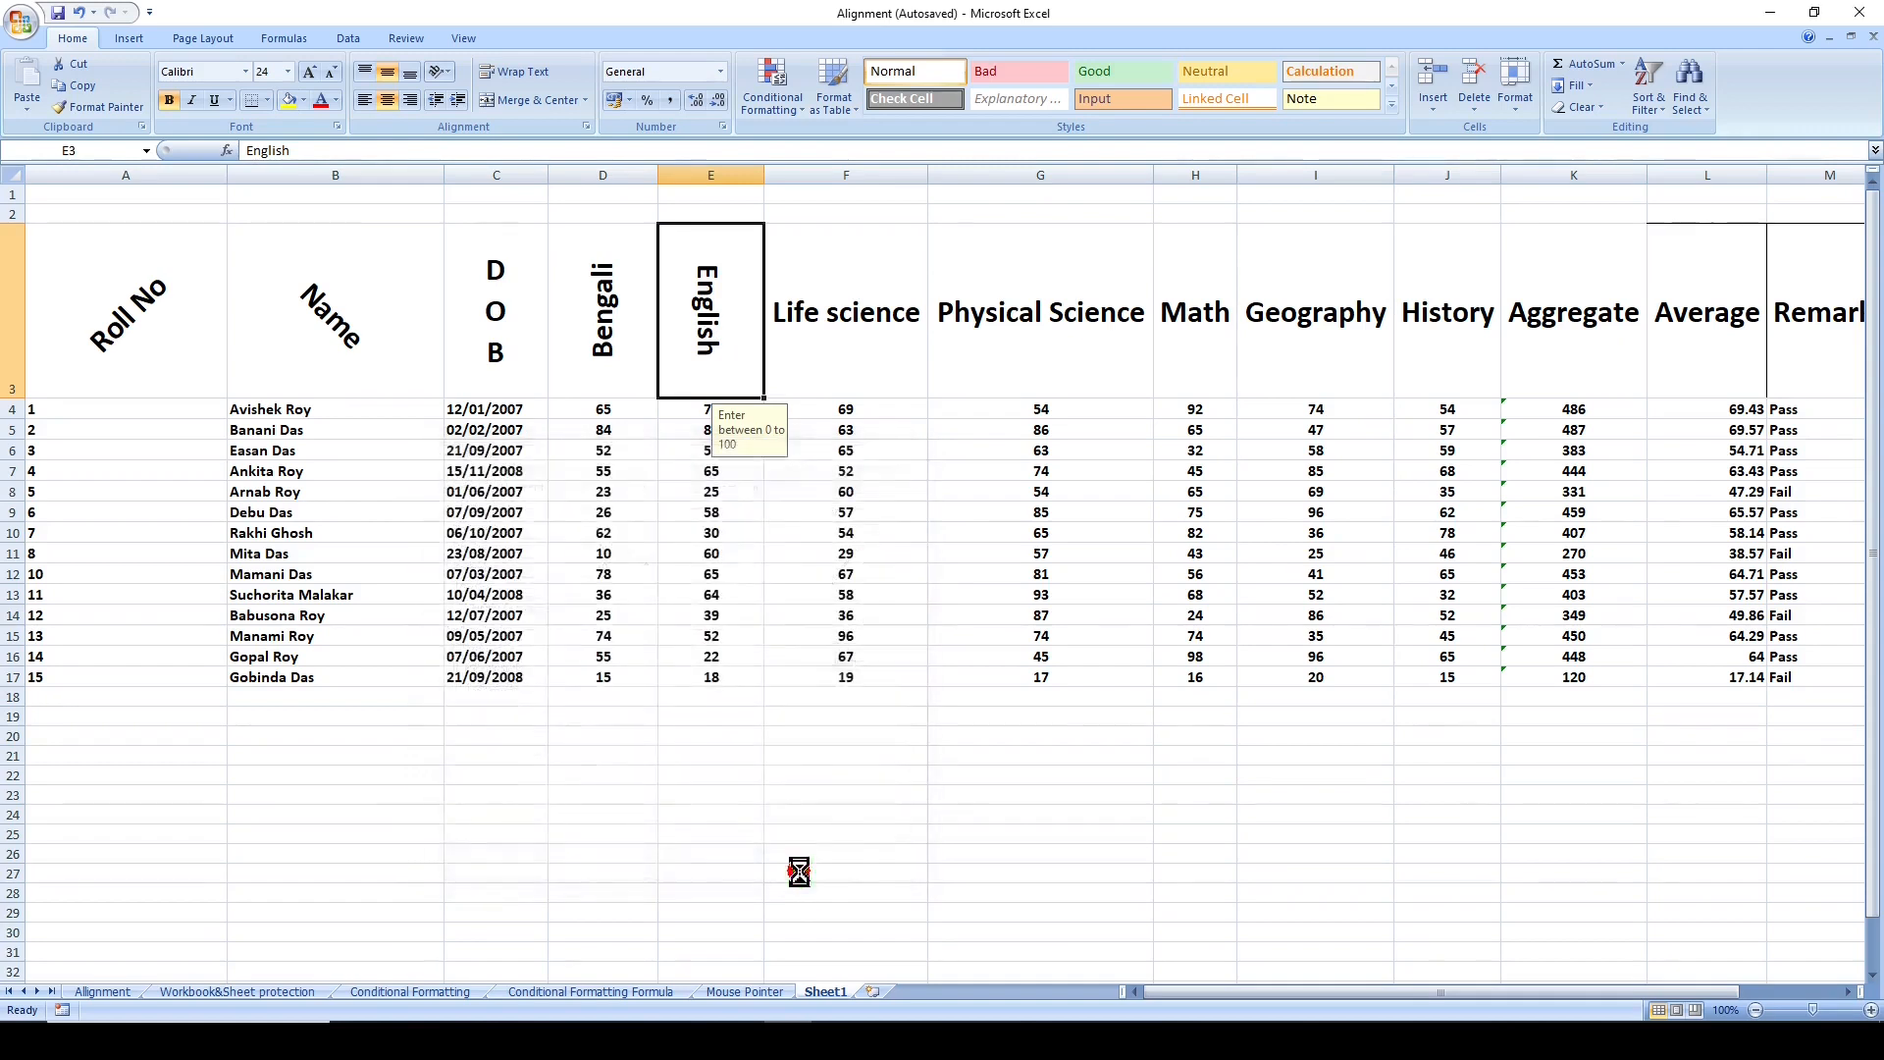
- Set the text orientation of the Life science header in F3 to -60 degrees through the cell alignment settings
key(Right)
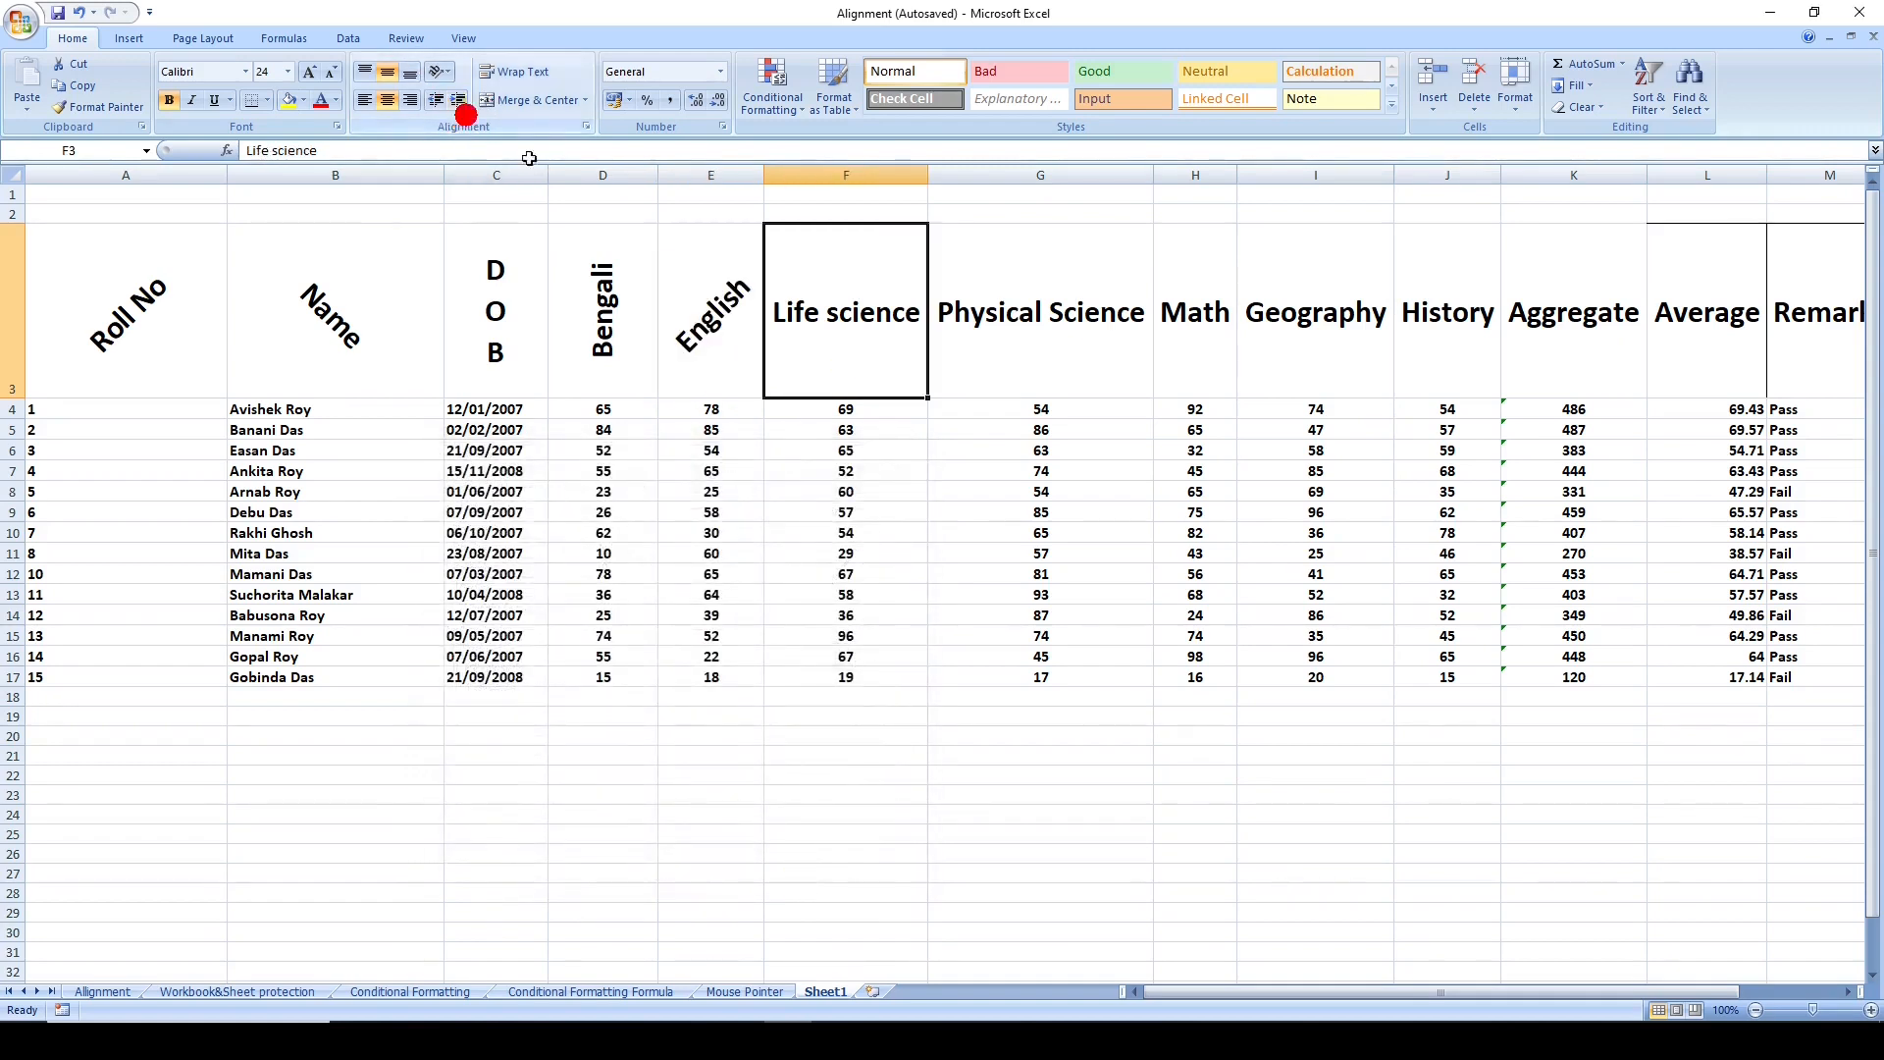
click(448, 75)
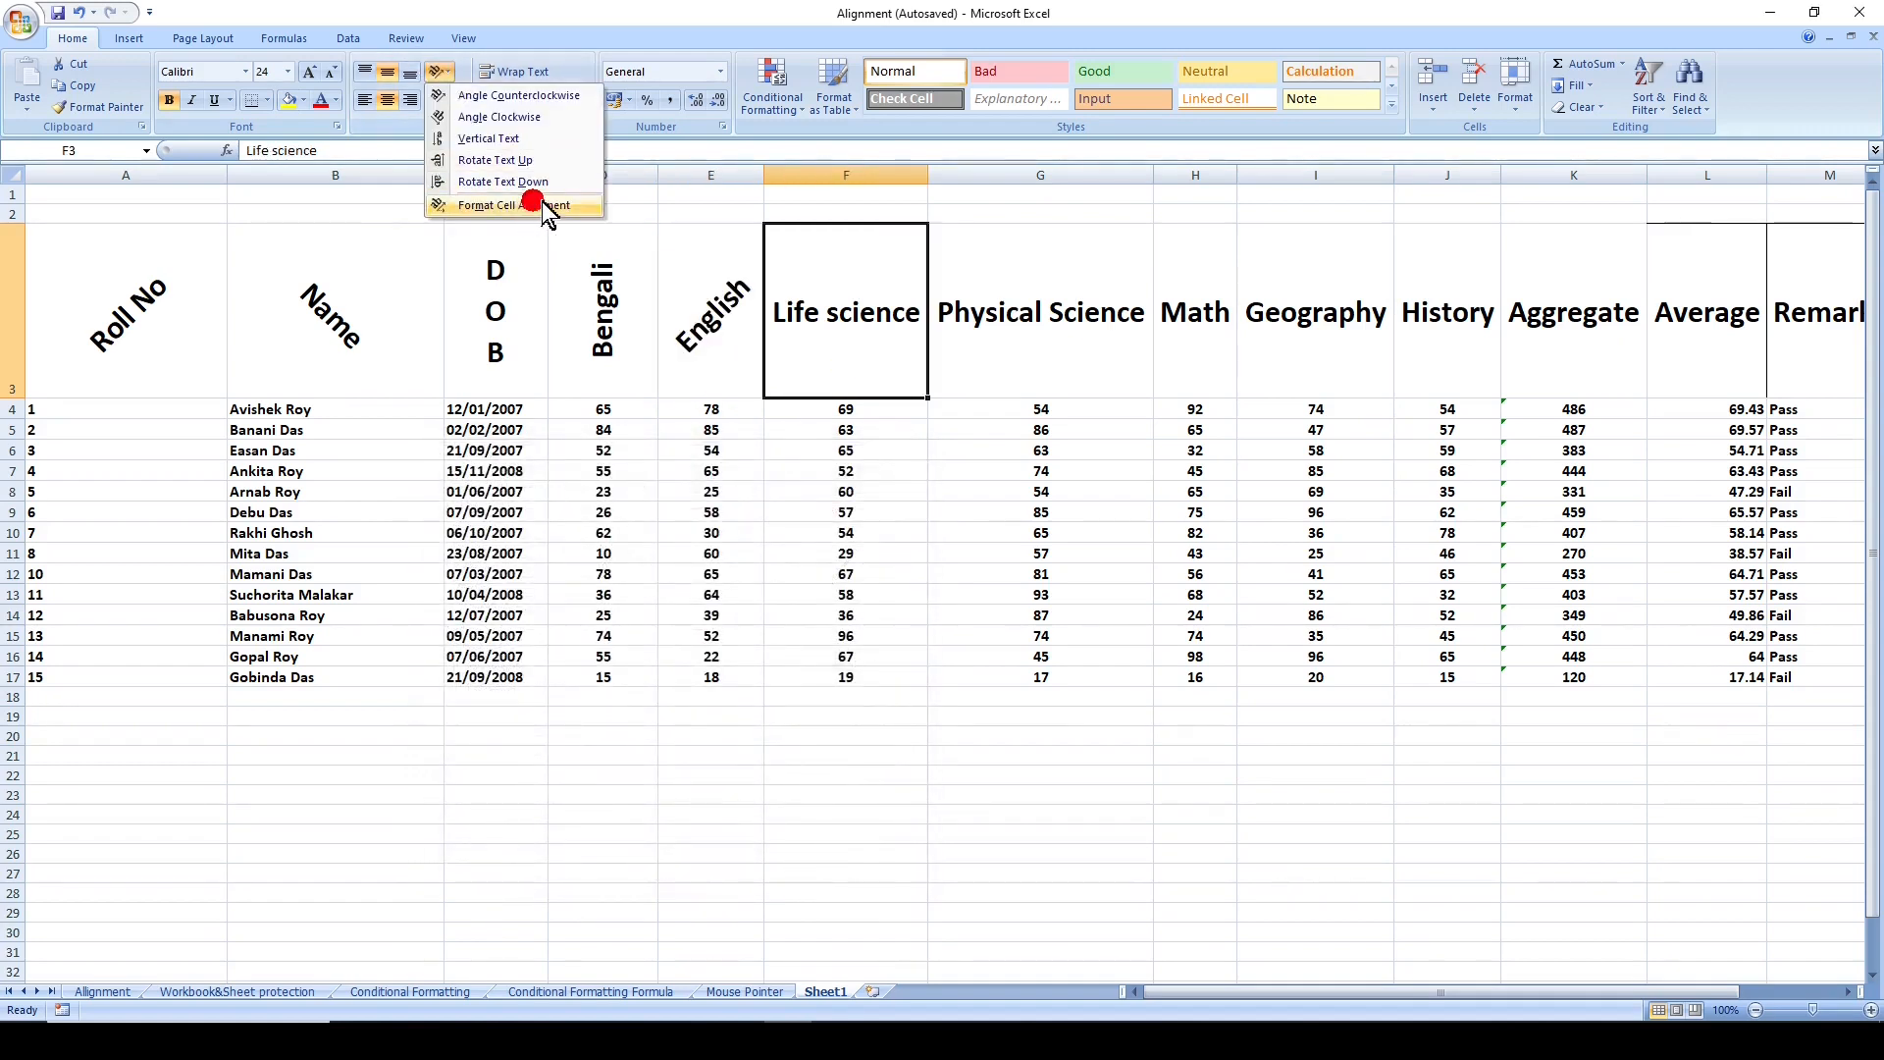
click(571, 209)
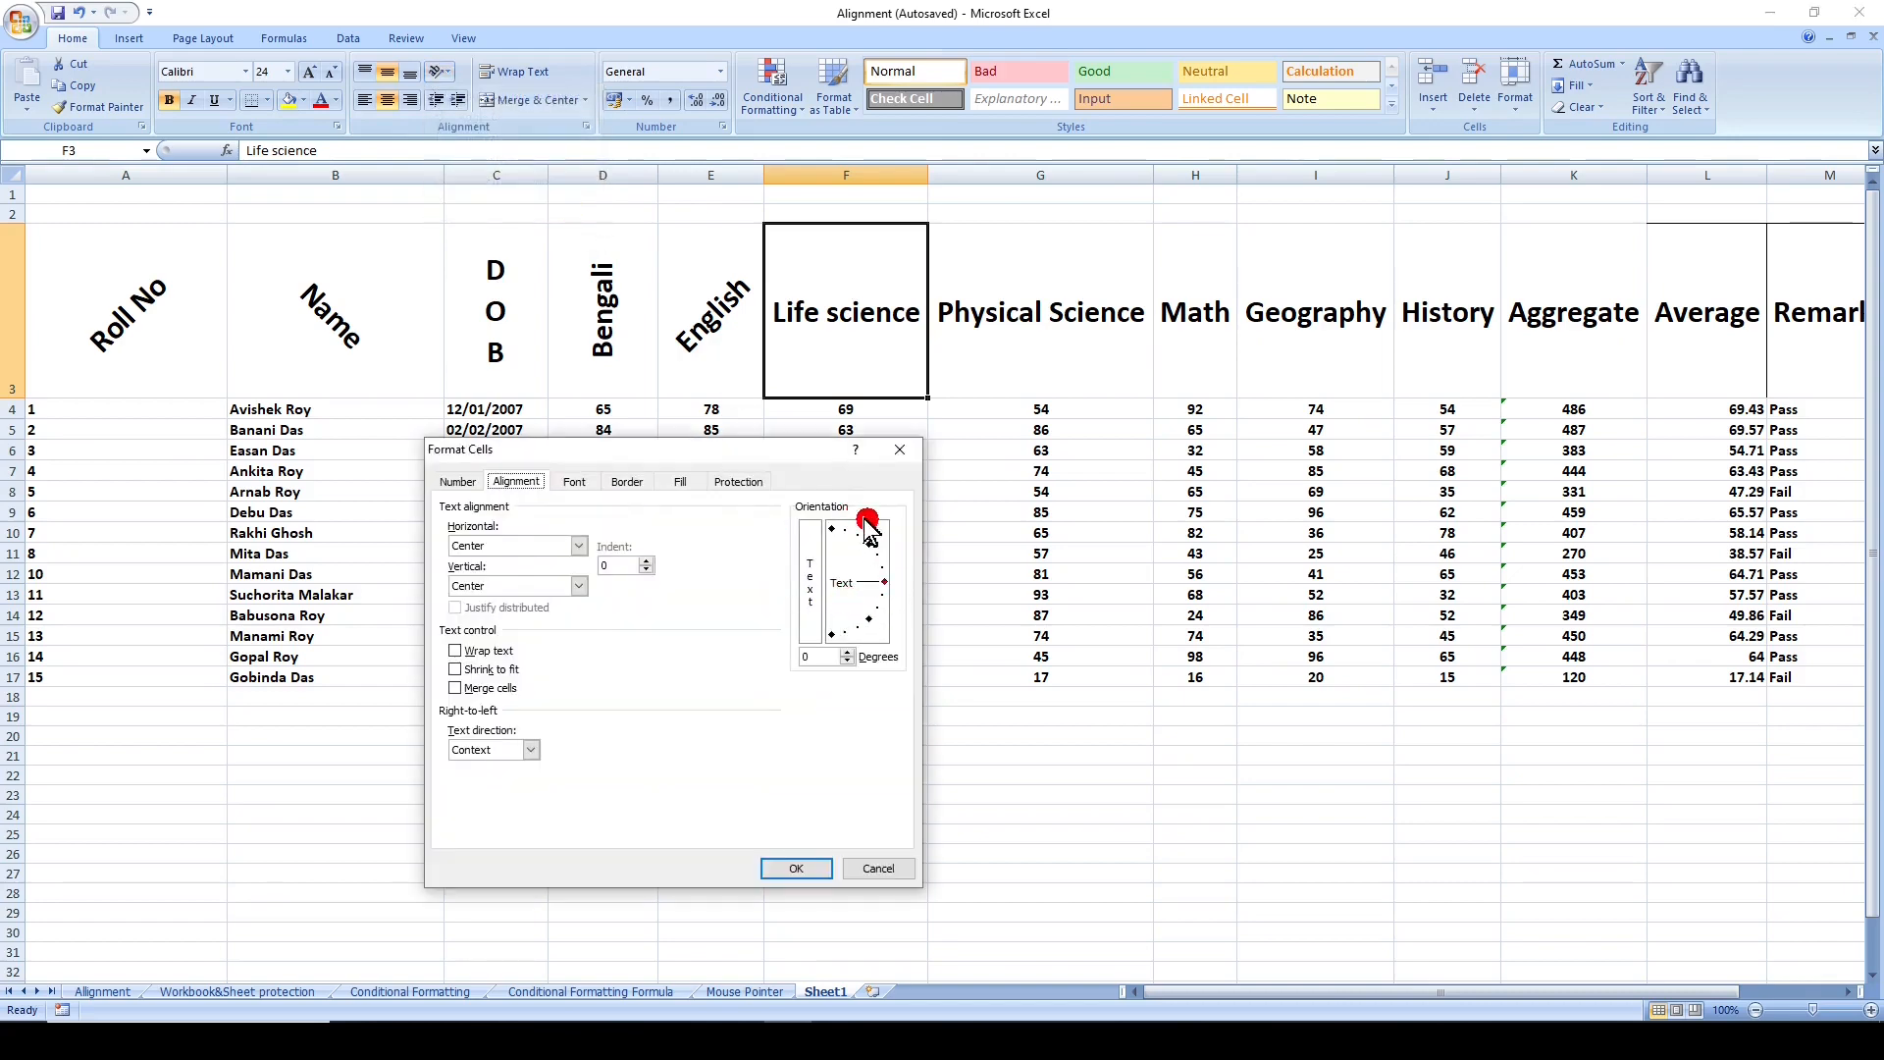
drag(780, 454, 709, 458)
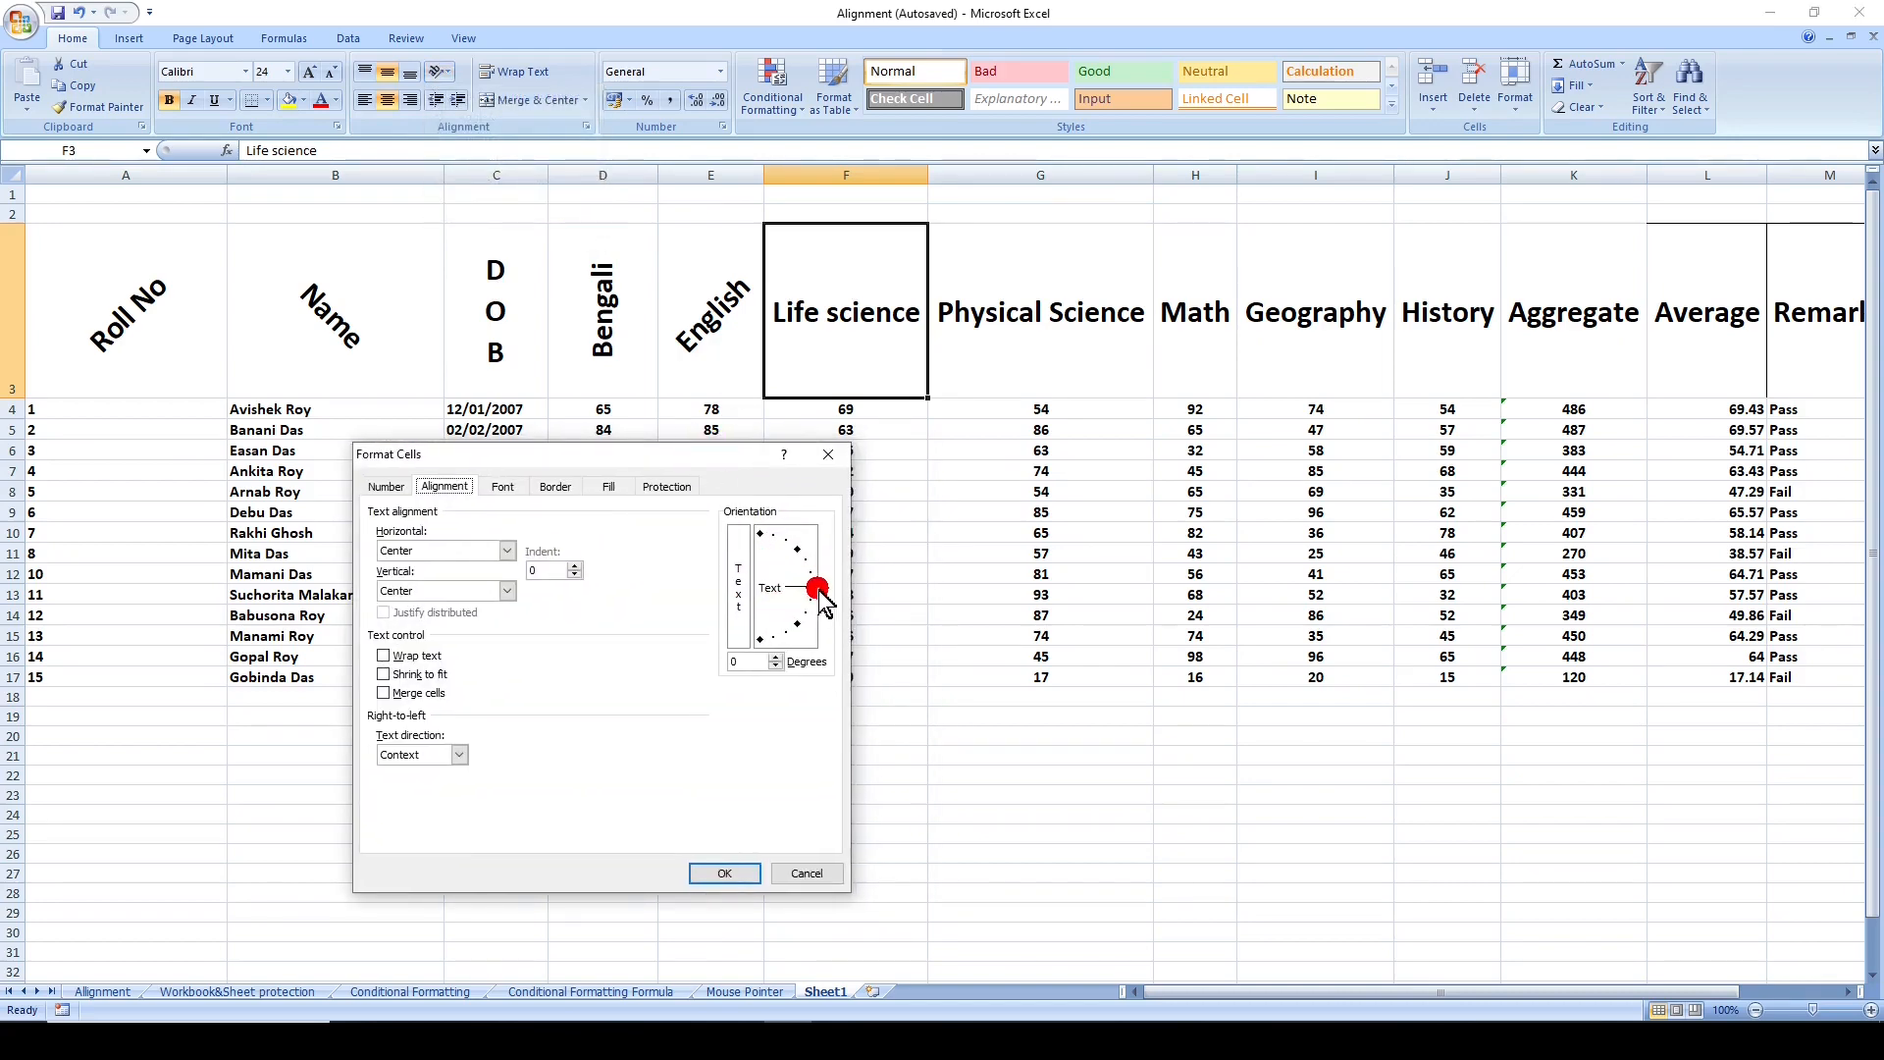
drag(818, 598, 789, 635)
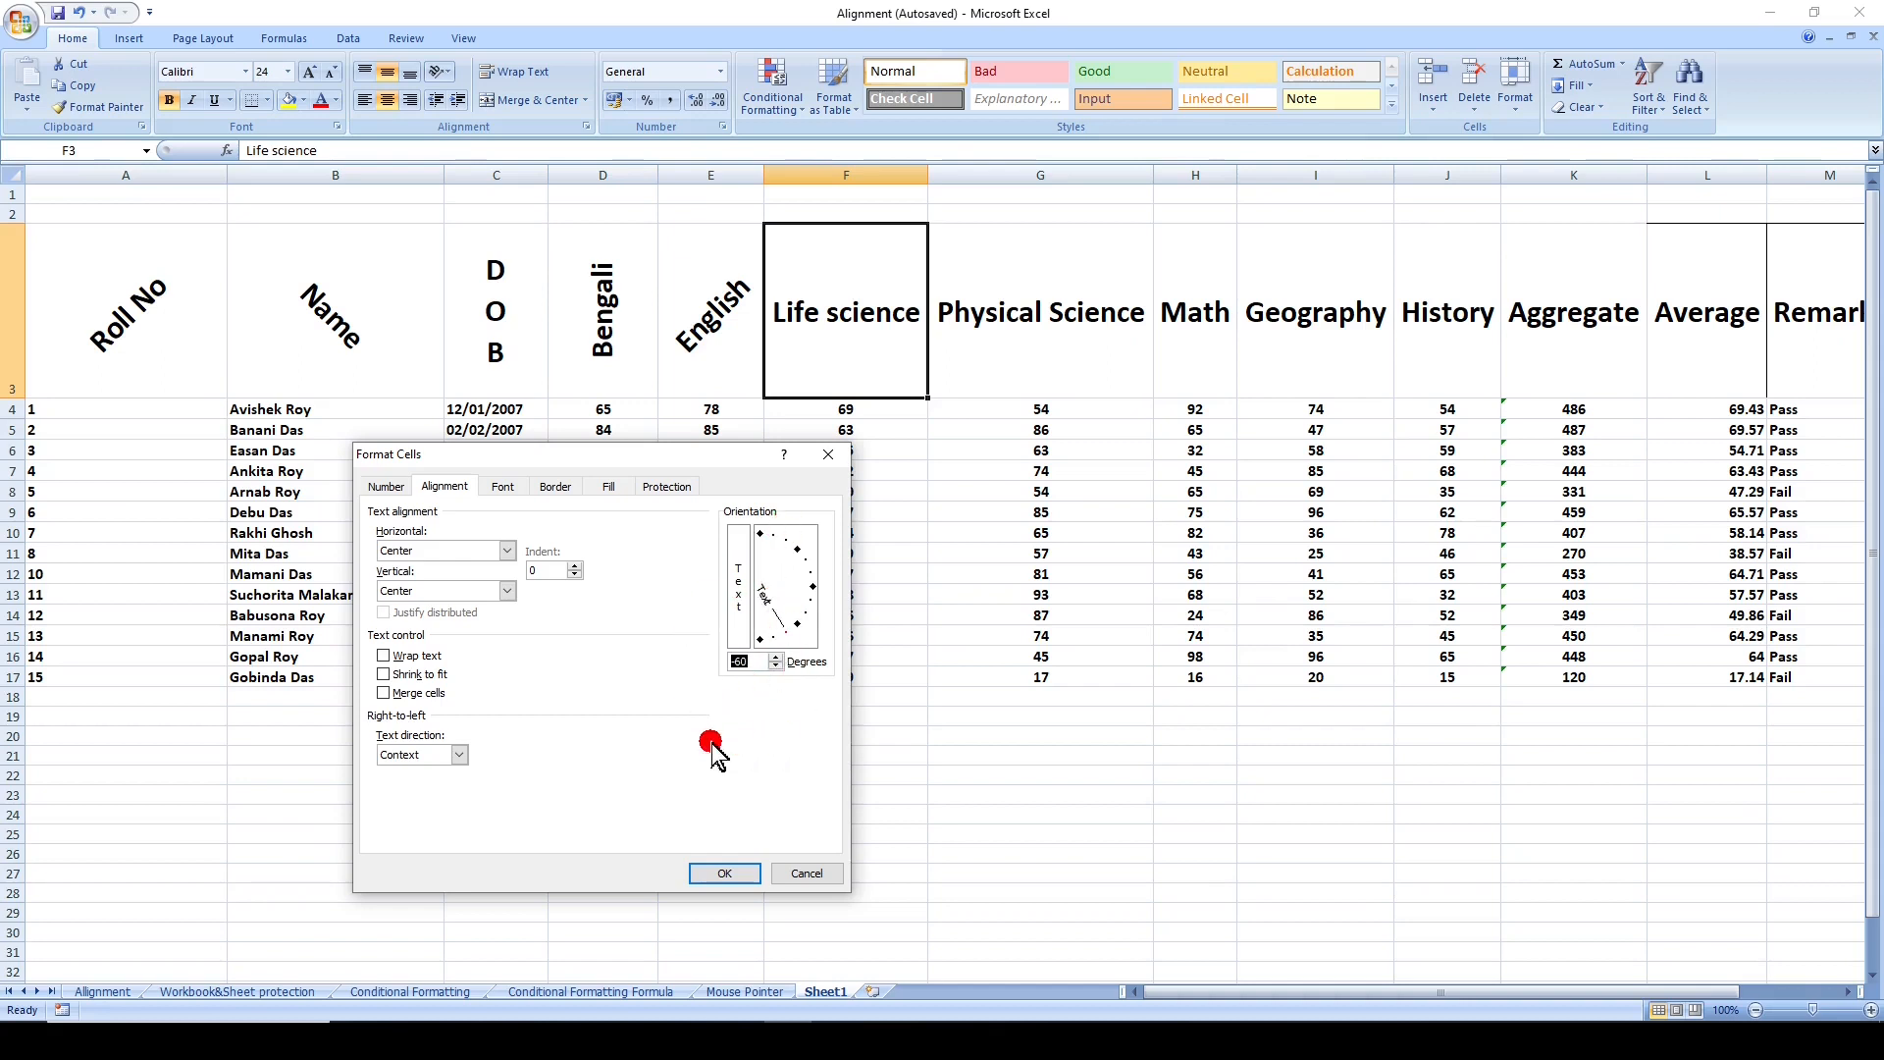
click(727, 875)
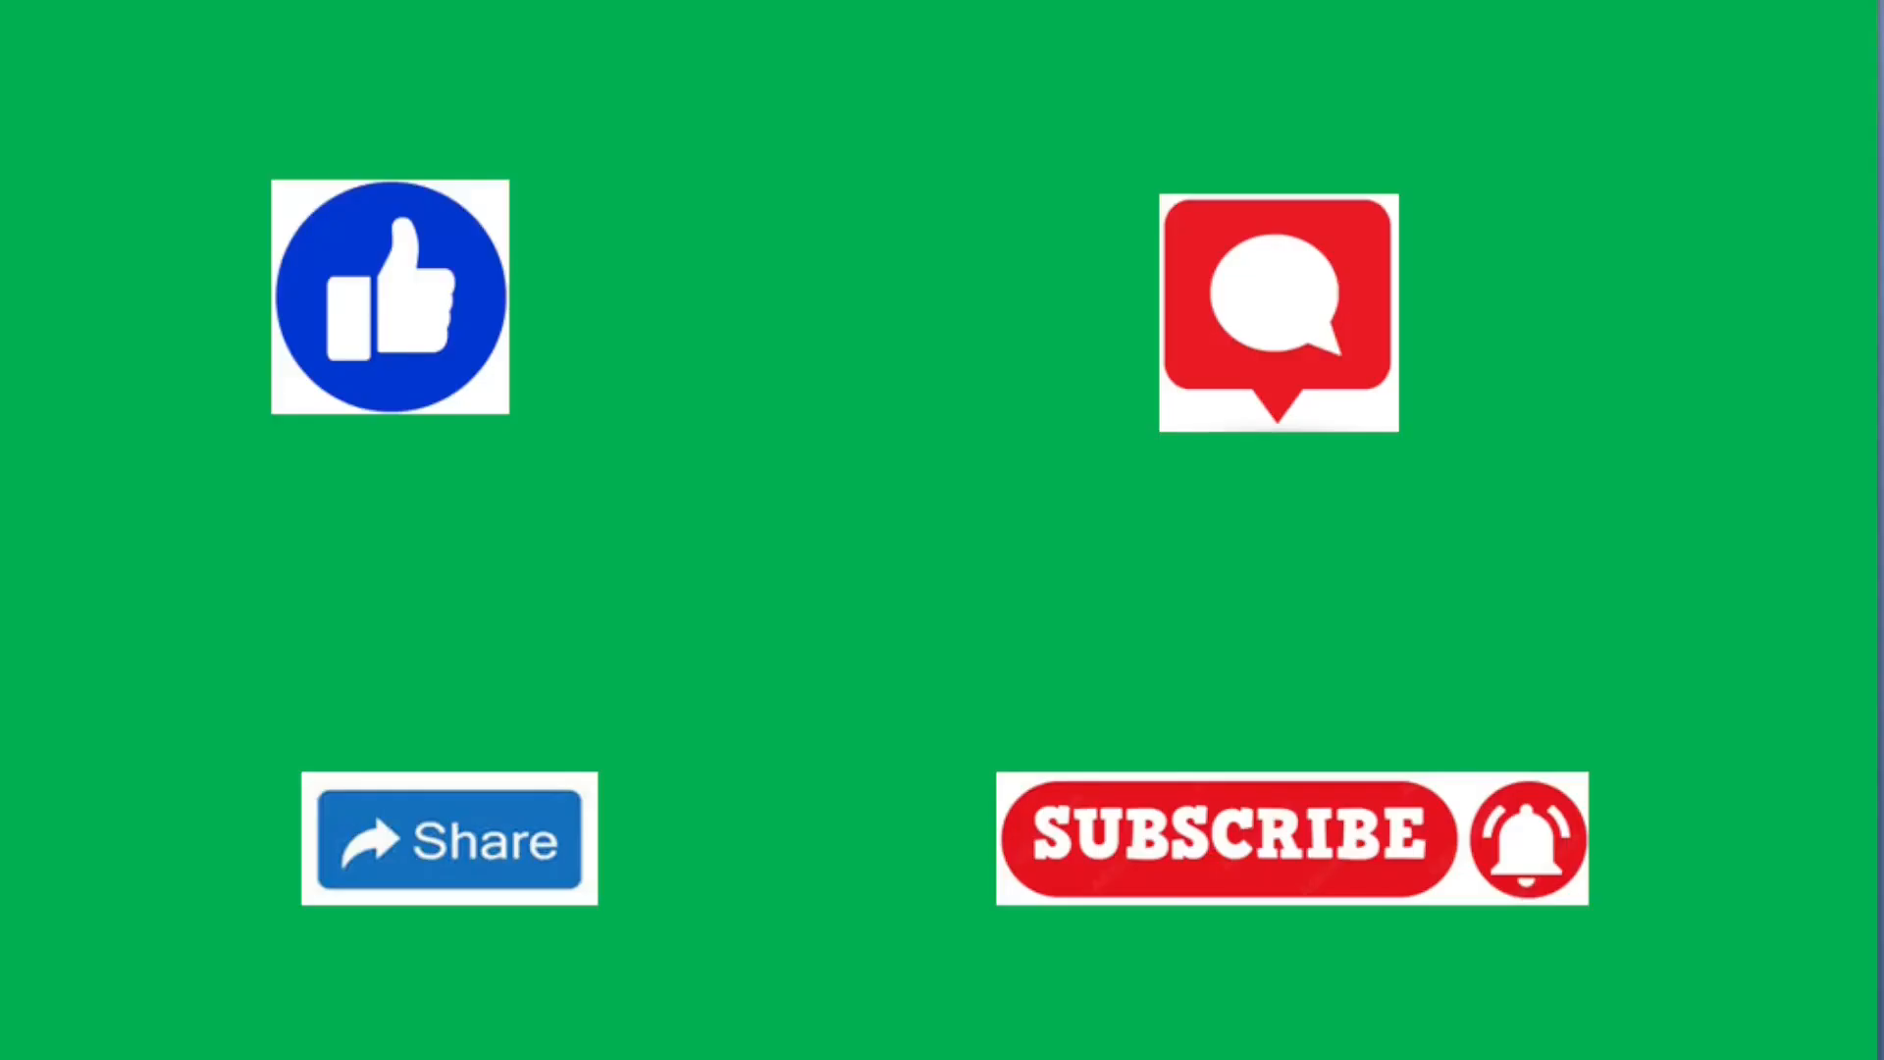